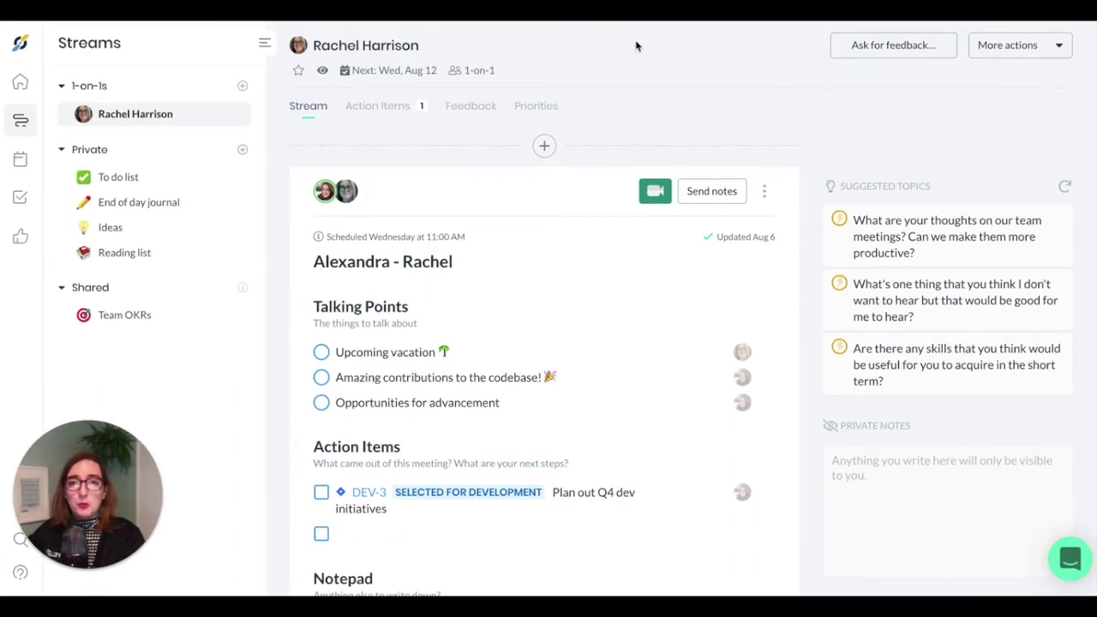
# Add a new action item 'Mentor new hires' in Fellow.
pyautogui.scroll(-1, 634, 69)
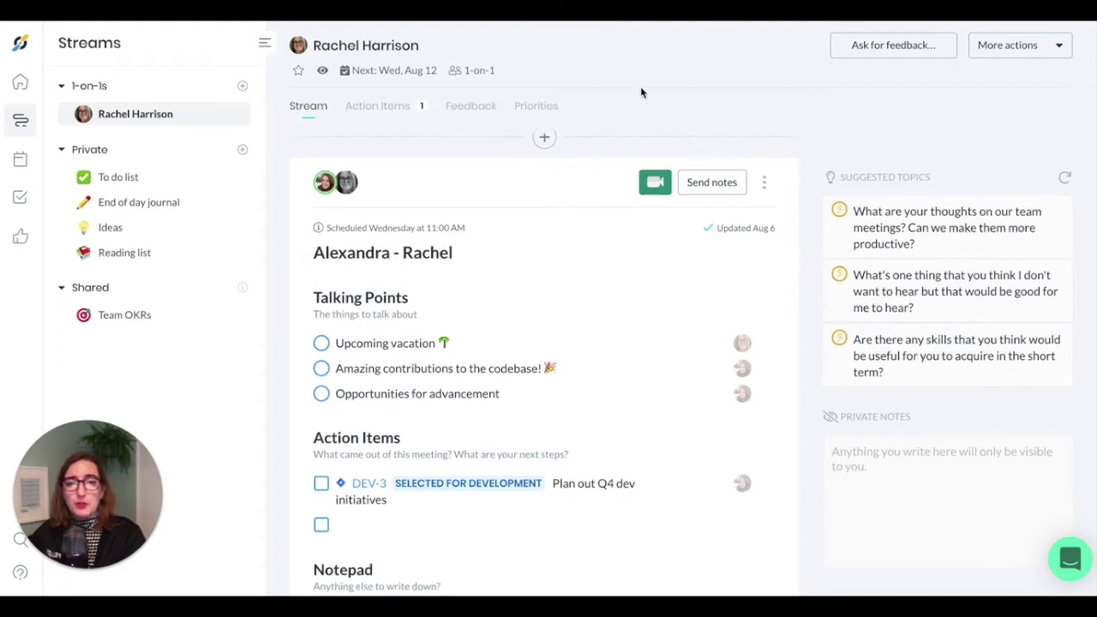
pyautogui.scroll(-3, 468, 378)
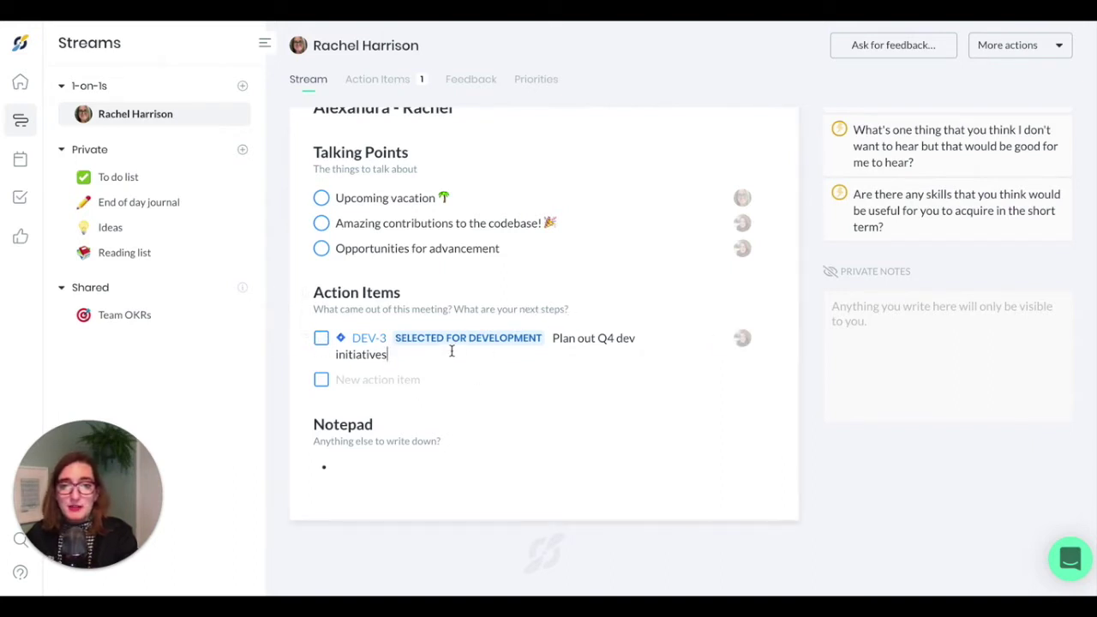
pyautogui.click(461, 403)
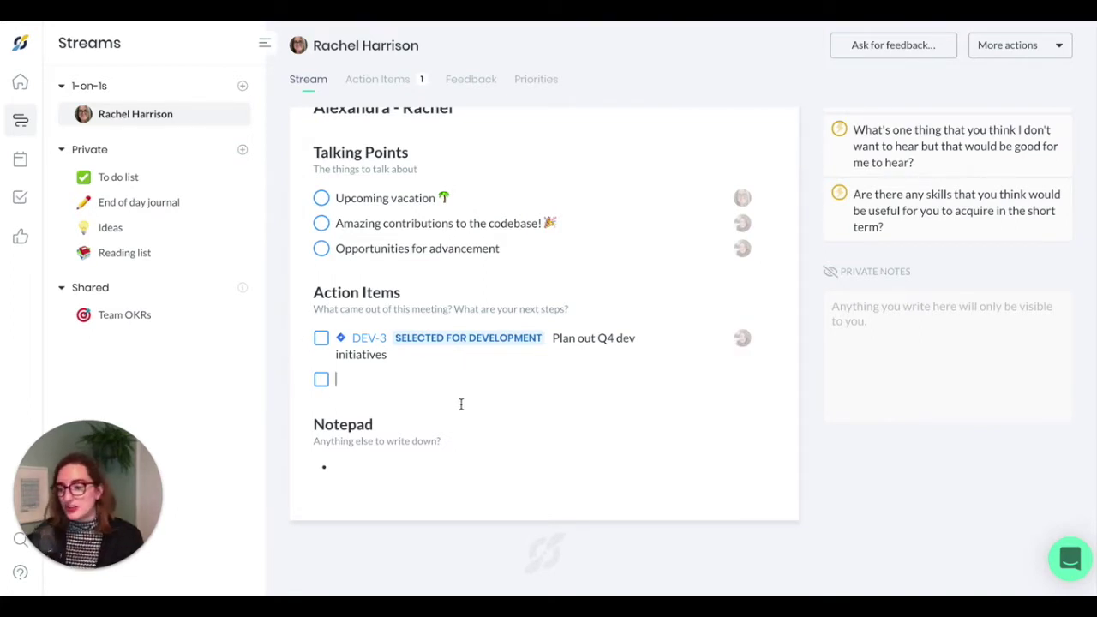
pyautogui.write('Men')
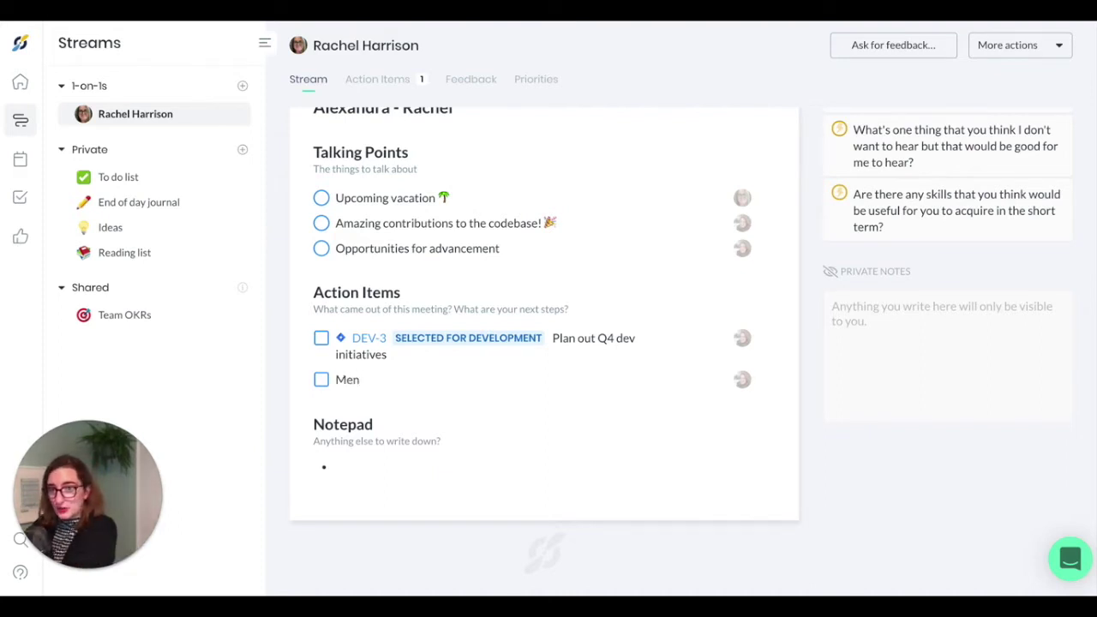
pyautogui.write('tor new hires')
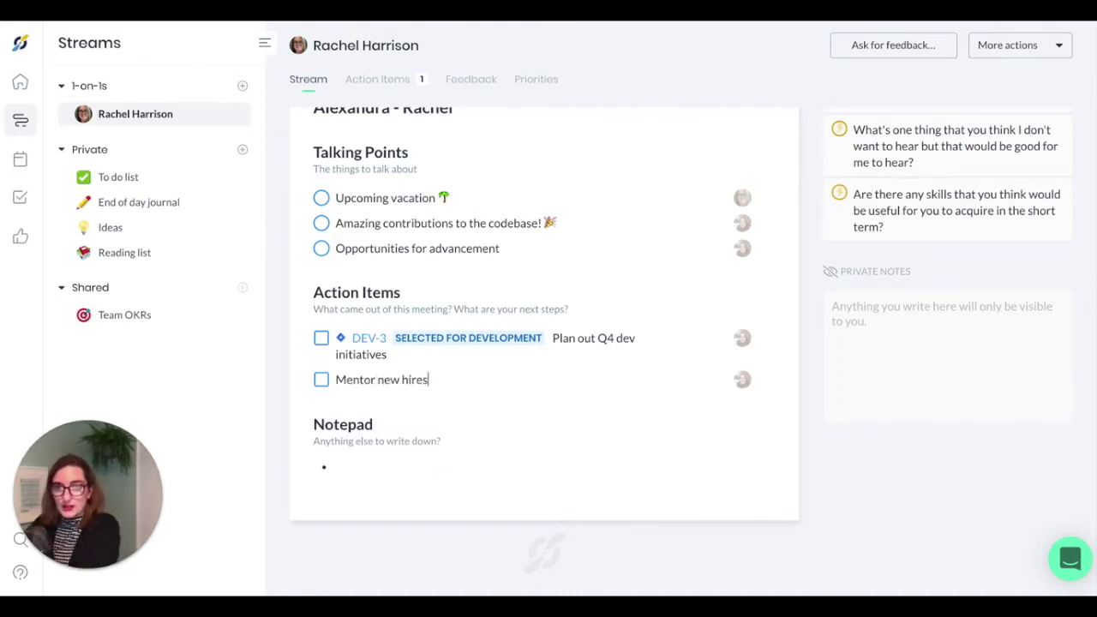
# Link the item to Jira as a new Task in the [DEV] Developers project.
pyautogui.click(766, 382)
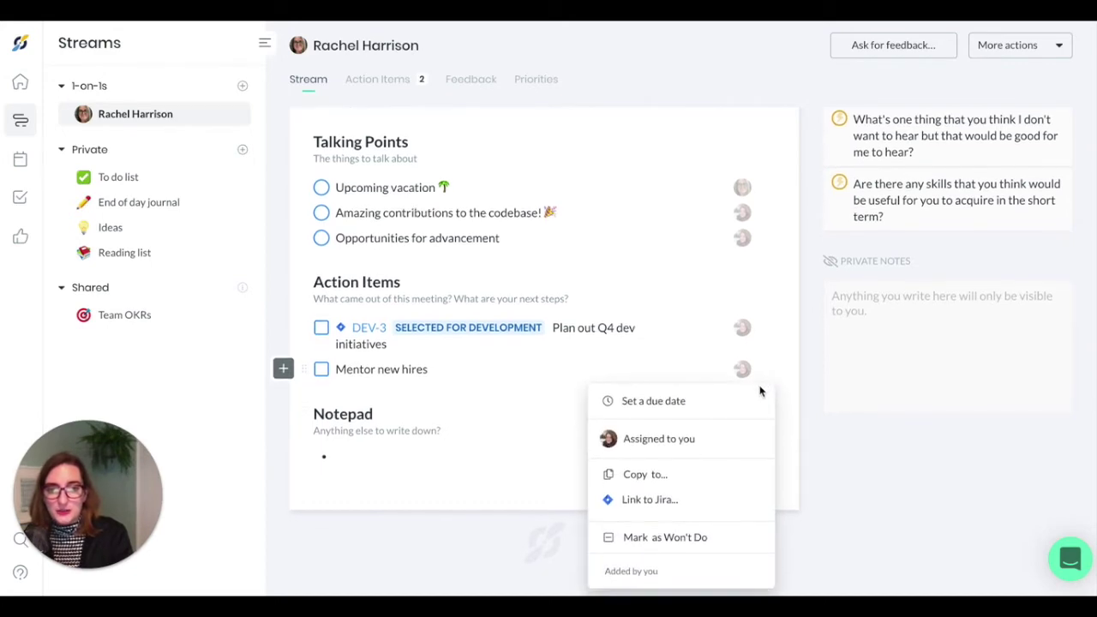
pyautogui.click(669, 501)
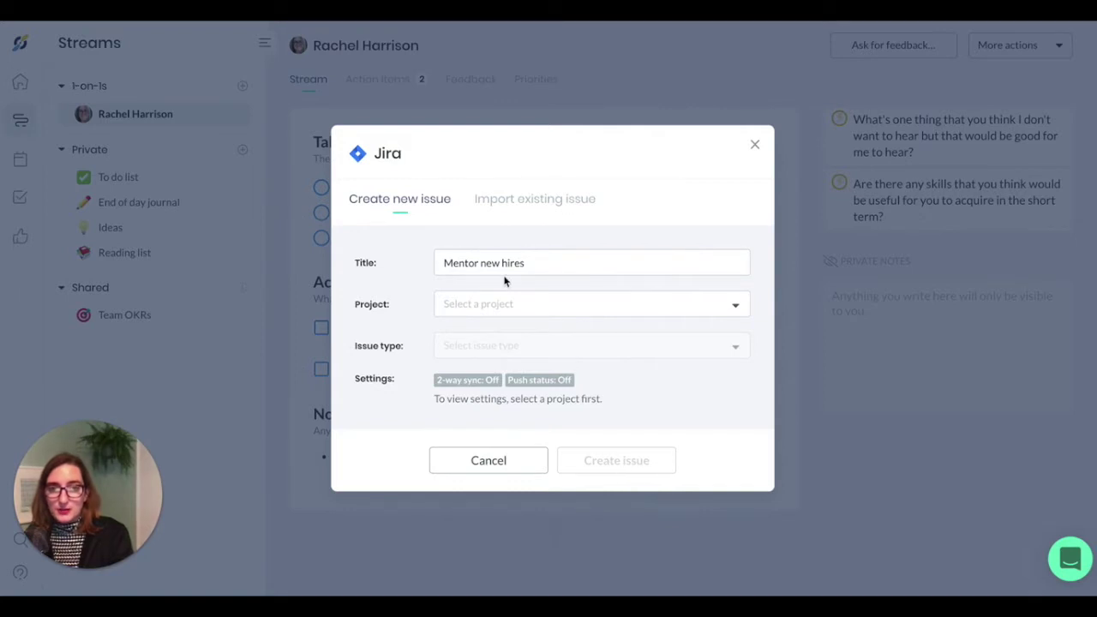
pyautogui.click(500, 307)
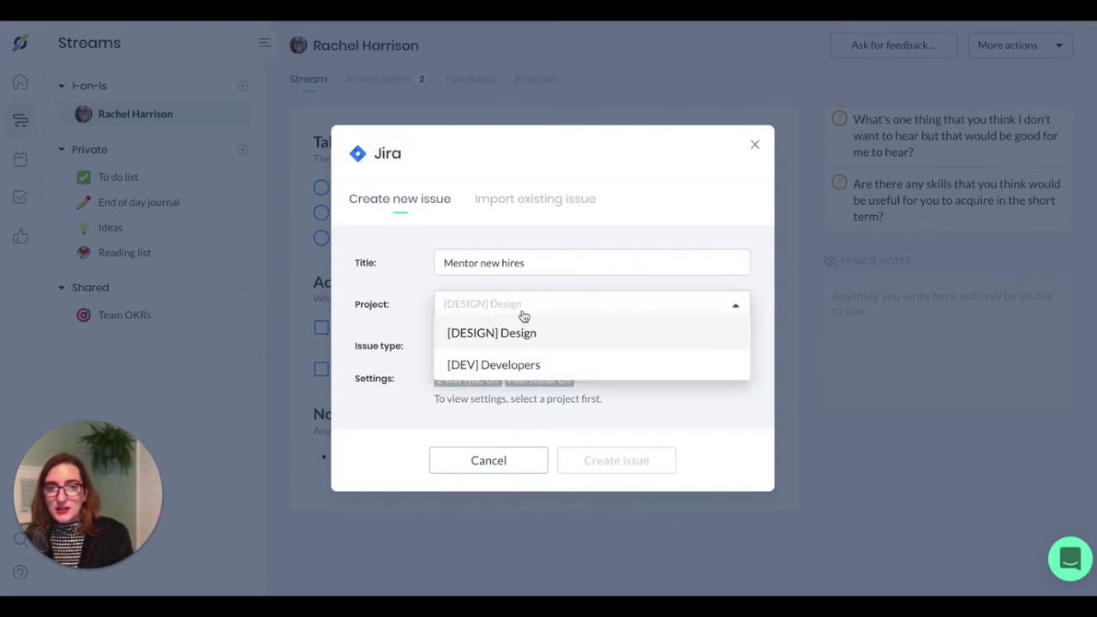
pyautogui.click(524, 367)
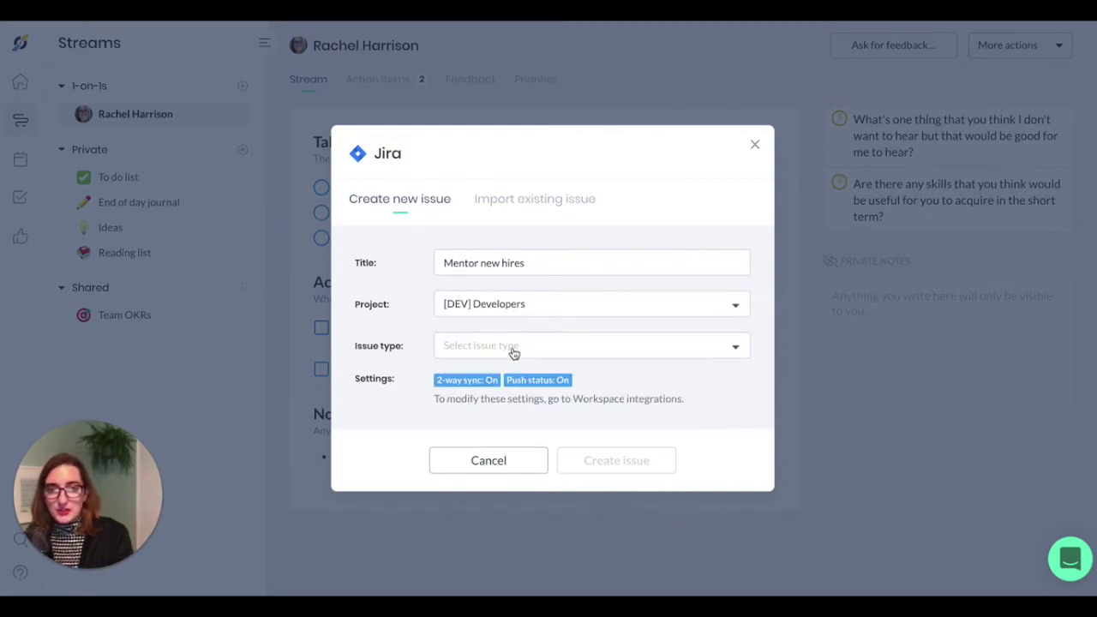
pyautogui.click(514, 351)
pyautogui.click(478, 375)
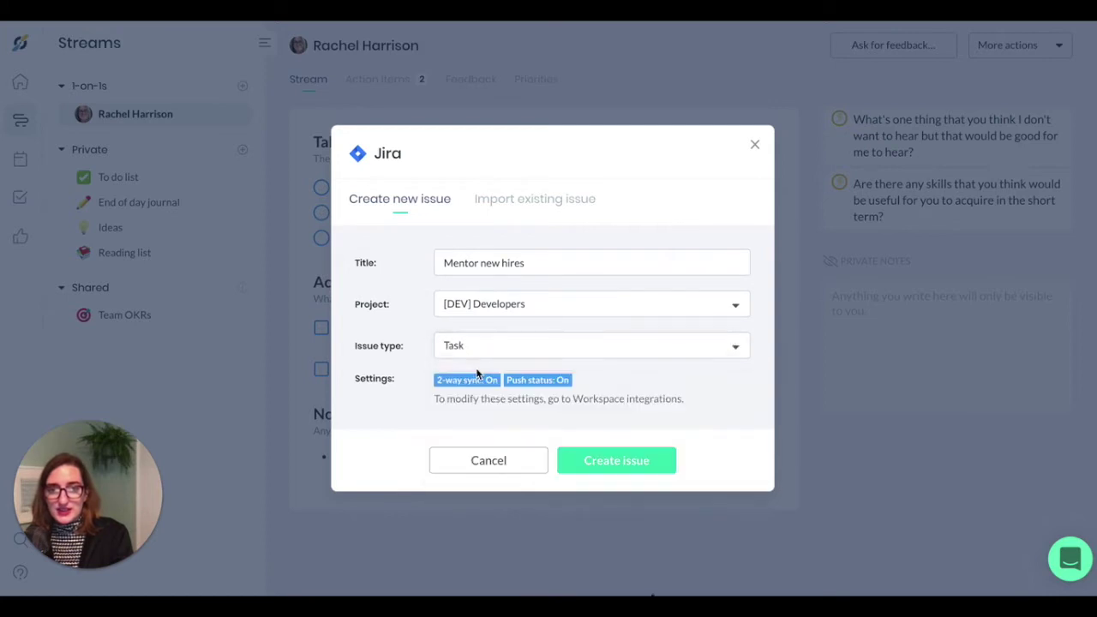
pyautogui.click(613, 460)
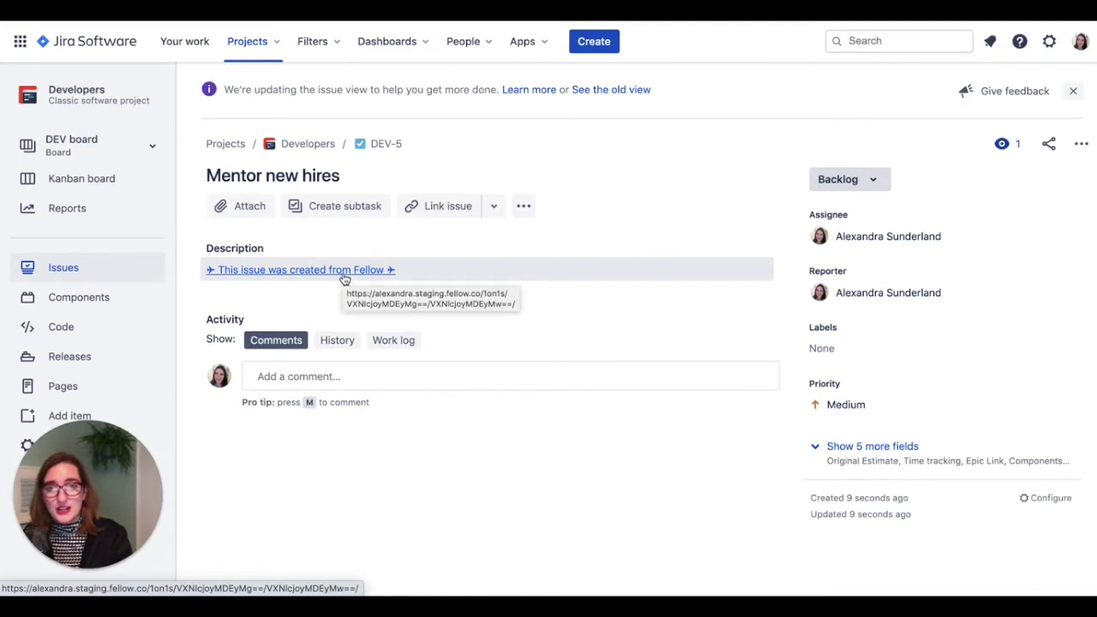
# Assign DEV-5 to the 1-on-1 partner, then tick it off in Fellow so Jira shows Done.
pyautogui.click(919, 234)
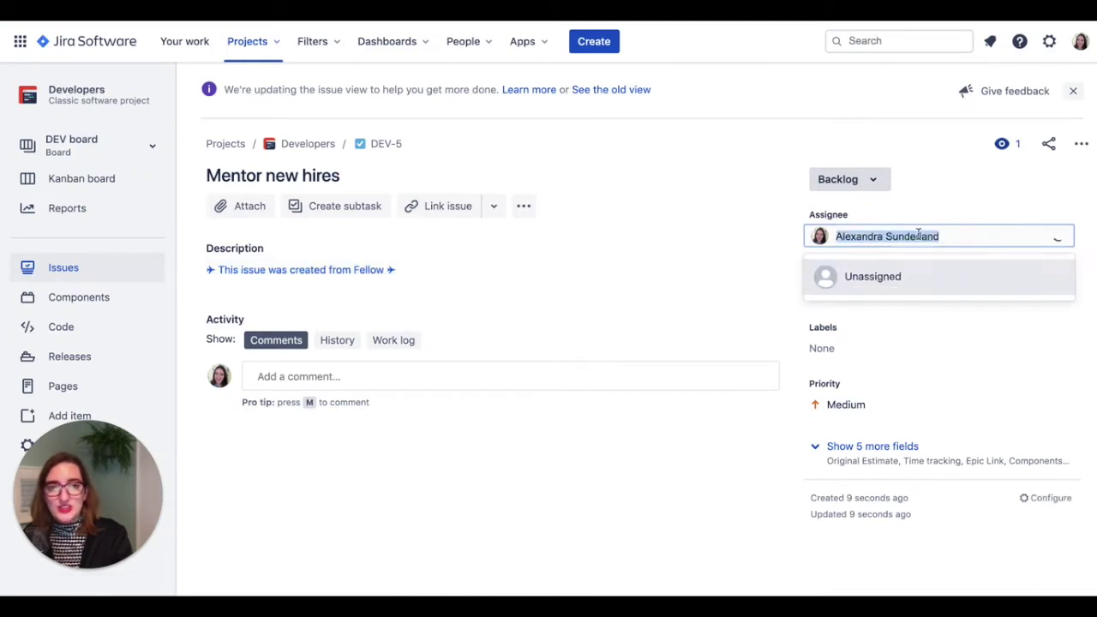
pyautogui.click(900, 315)
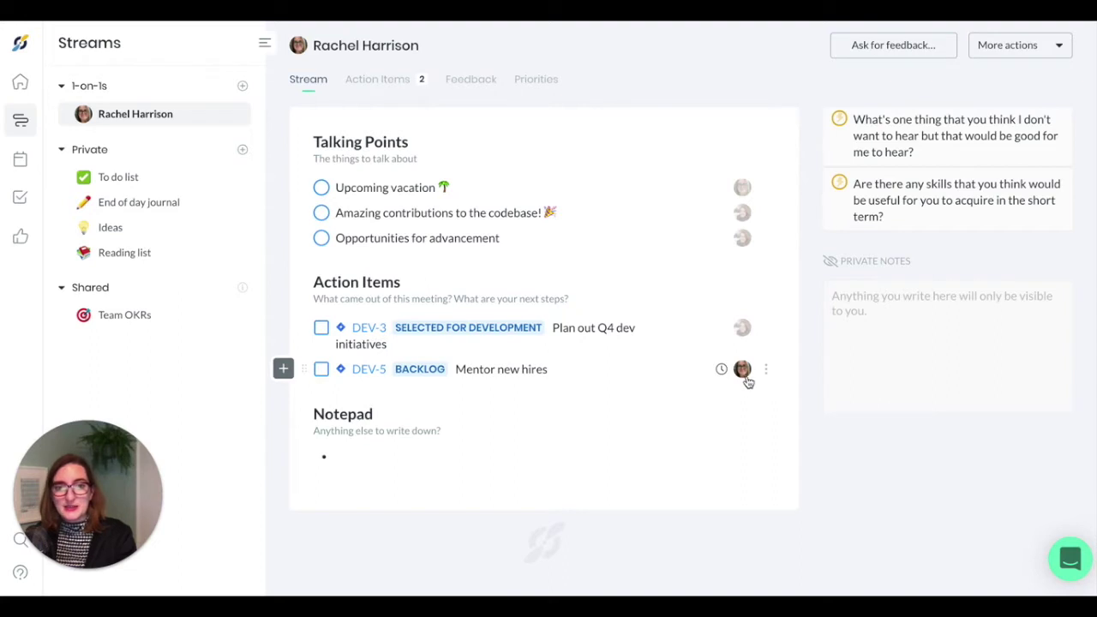
pyautogui.click(322, 370)
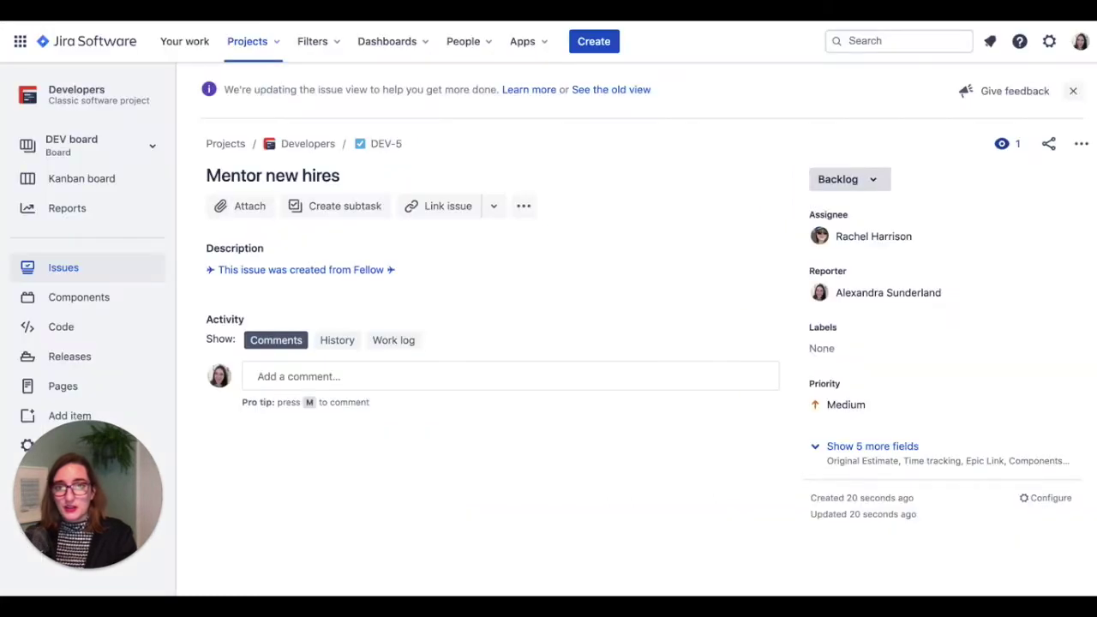
pyautogui.hotkey('ctrl', 'r')
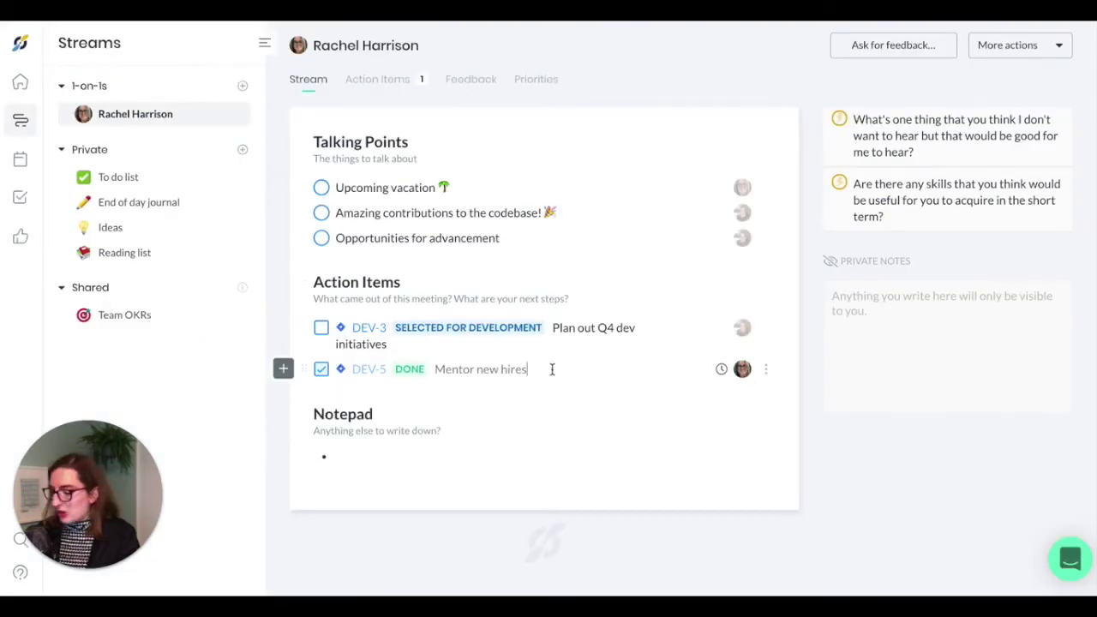
pyautogui.press('Return')
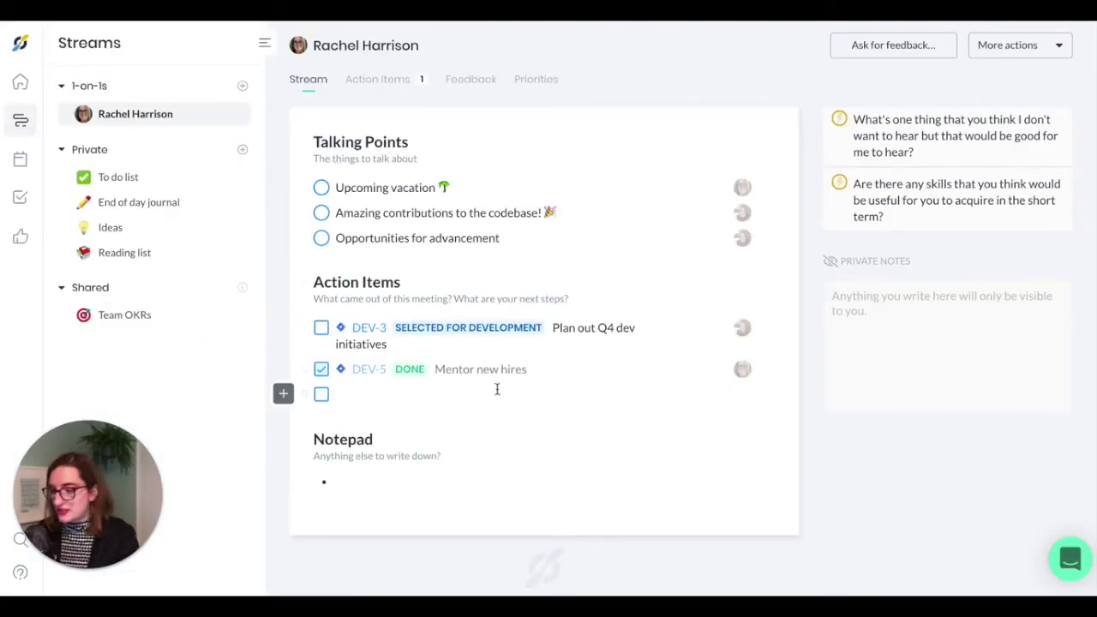
pyautogui.press('BackSpace')
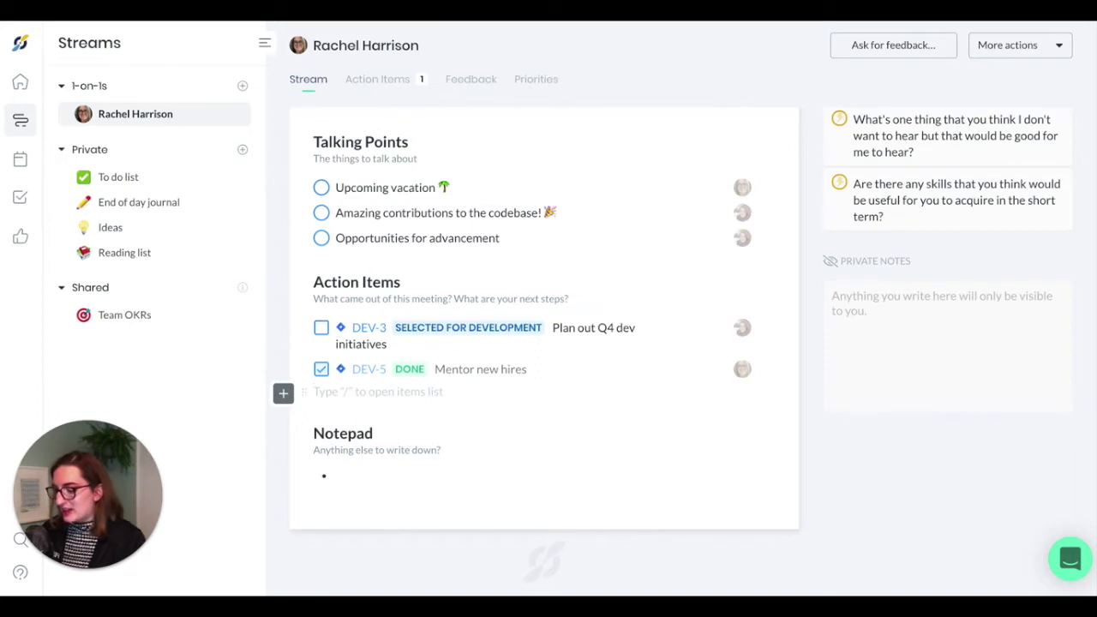
# Import existing Jira issue DEV-2 'Add more test coverage' as an action item via the / command.
pyautogui.write('/')
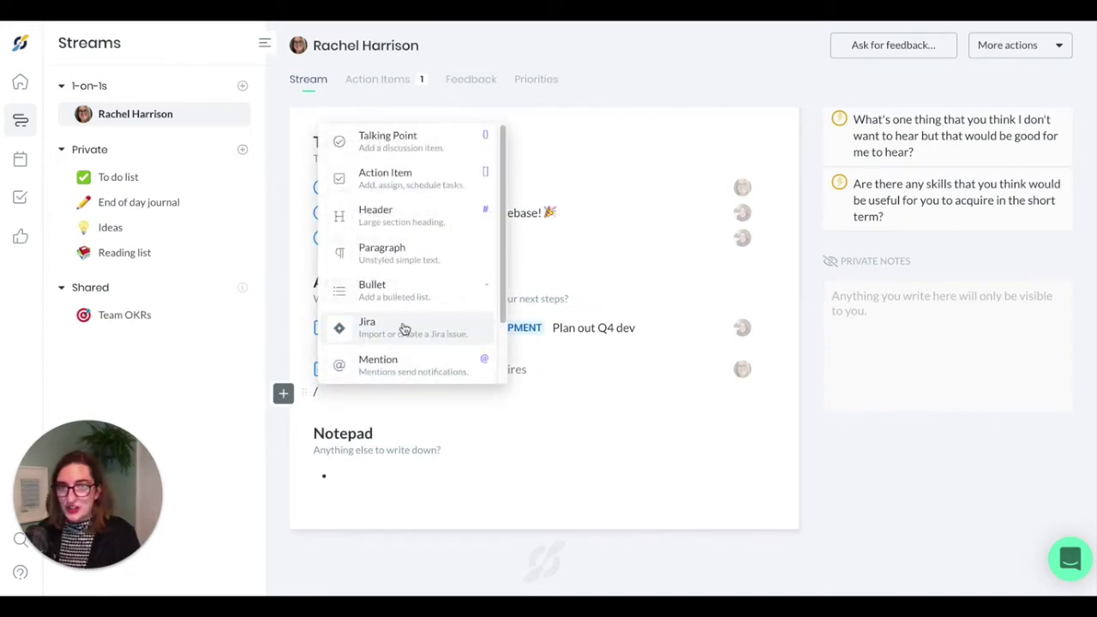
pyautogui.click(404, 330)
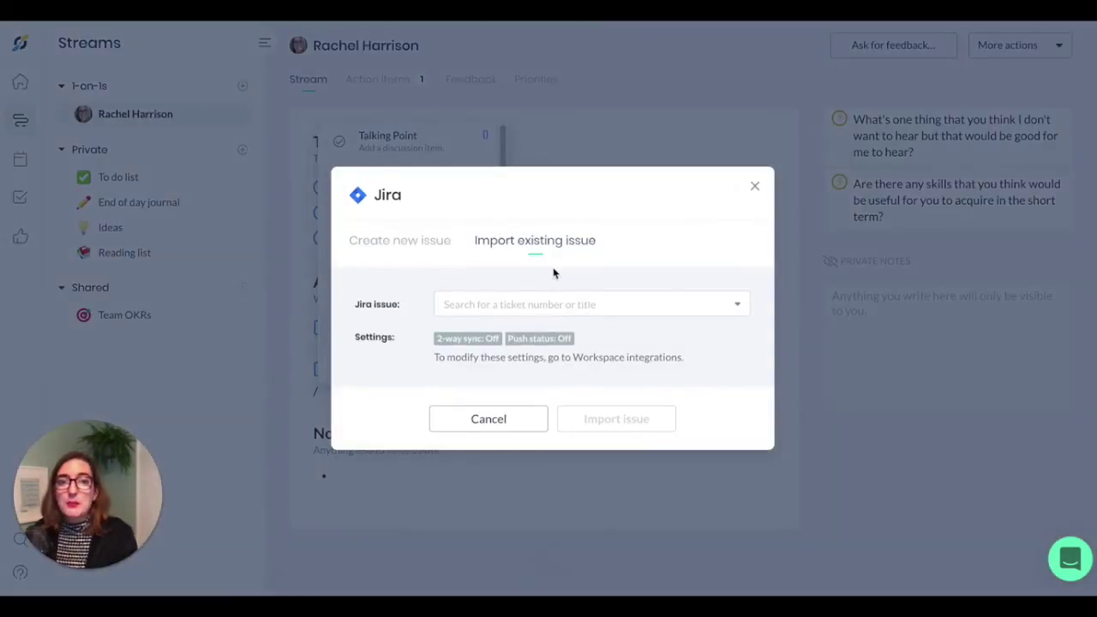
pyautogui.click(447, 305)
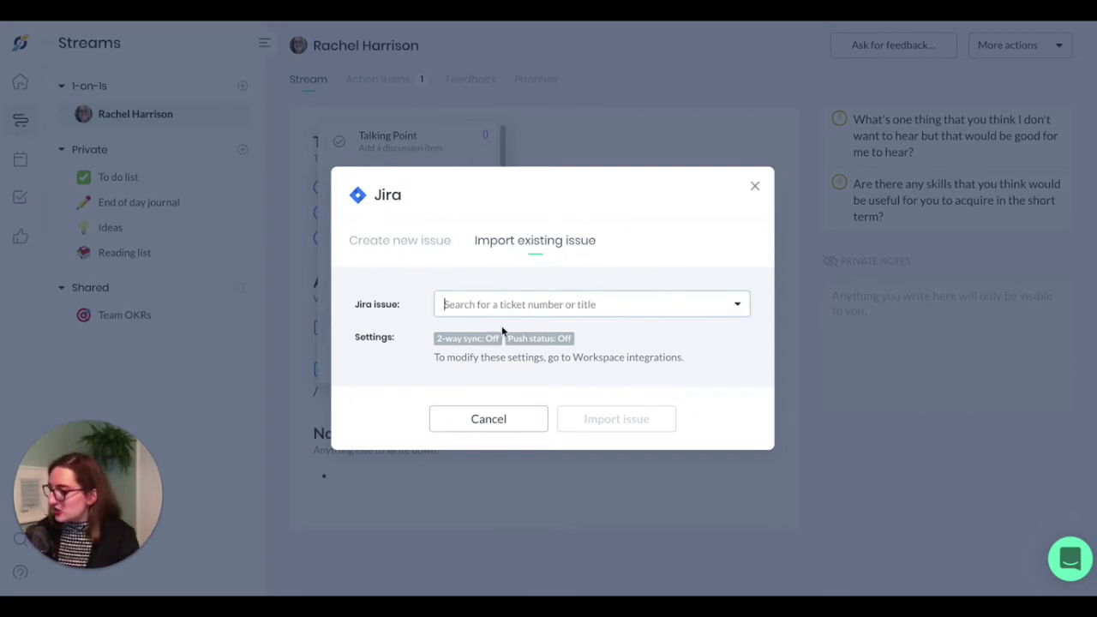
pyautogui.write('dev')
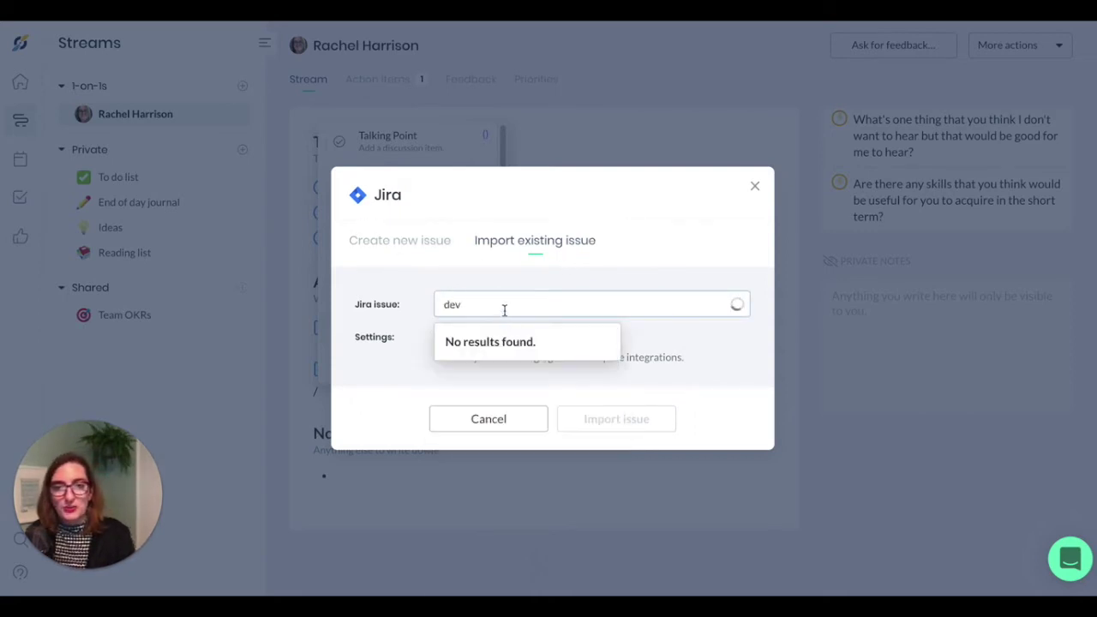
pyautogui.scroll(-2, 513, 335)
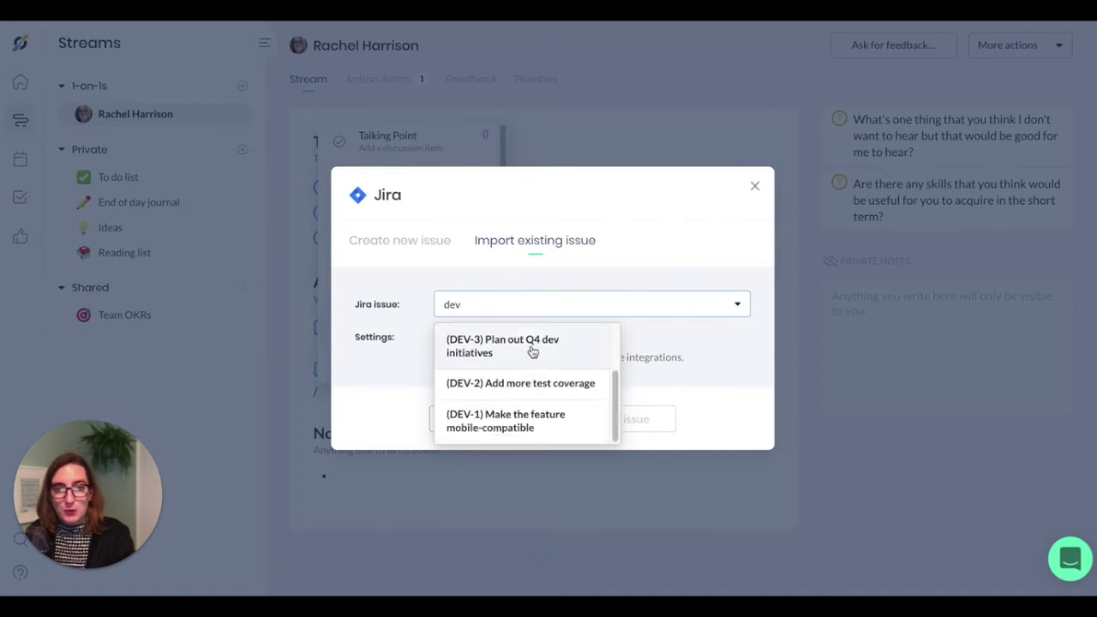
pyautogui.click(548, 383)
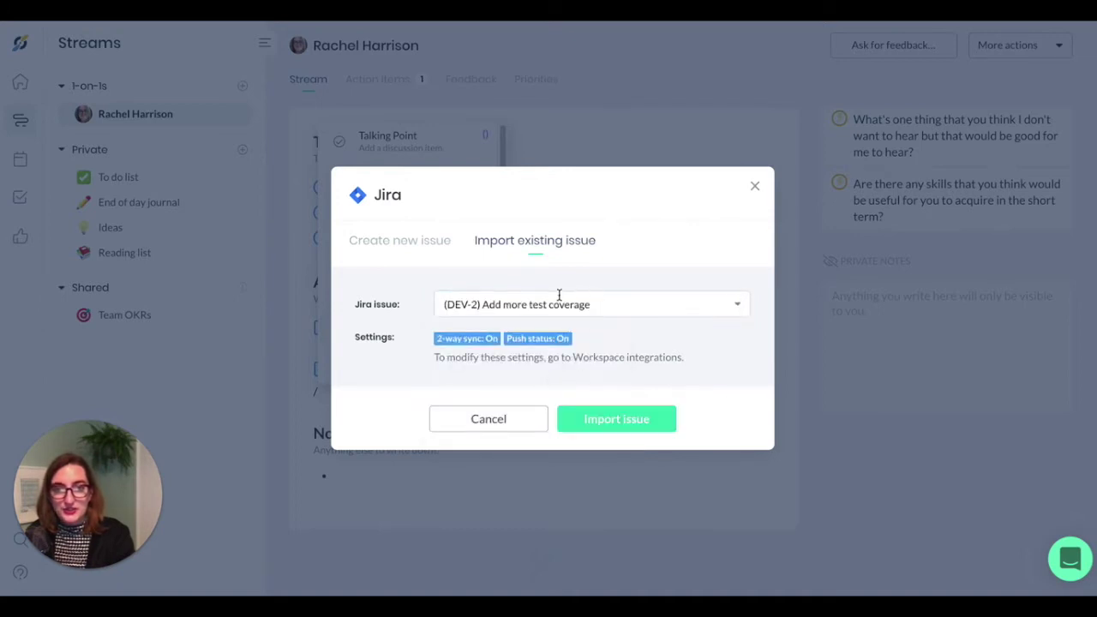
pyautogui.click(611, 426)
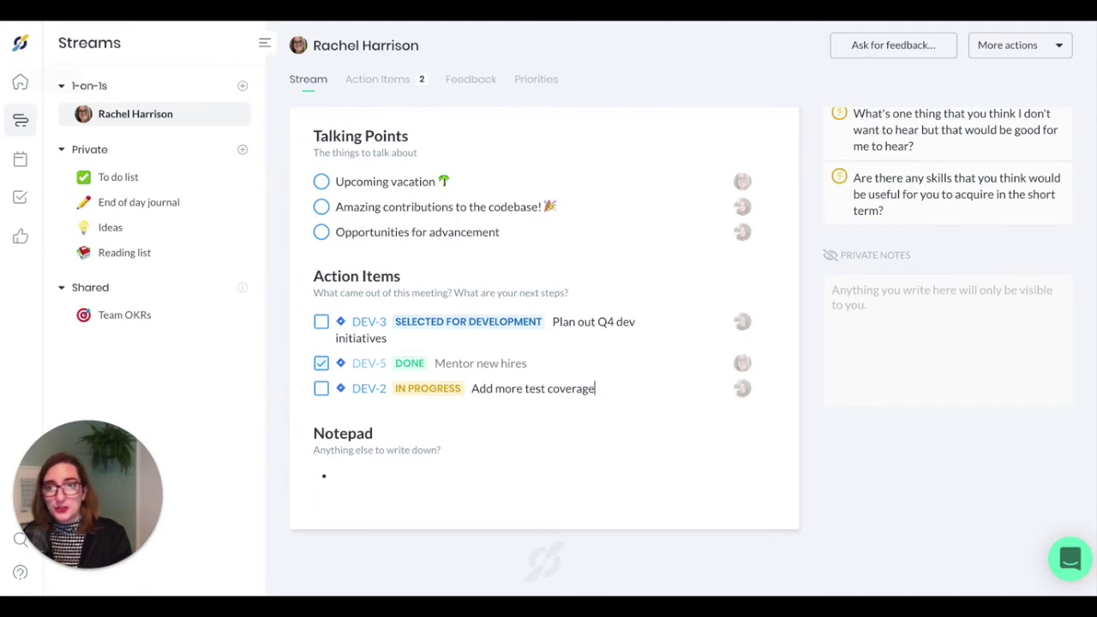
# Go to Workspace settings > Integrations and view the Jira integration's settings.
pyautogui.click(18, 45)
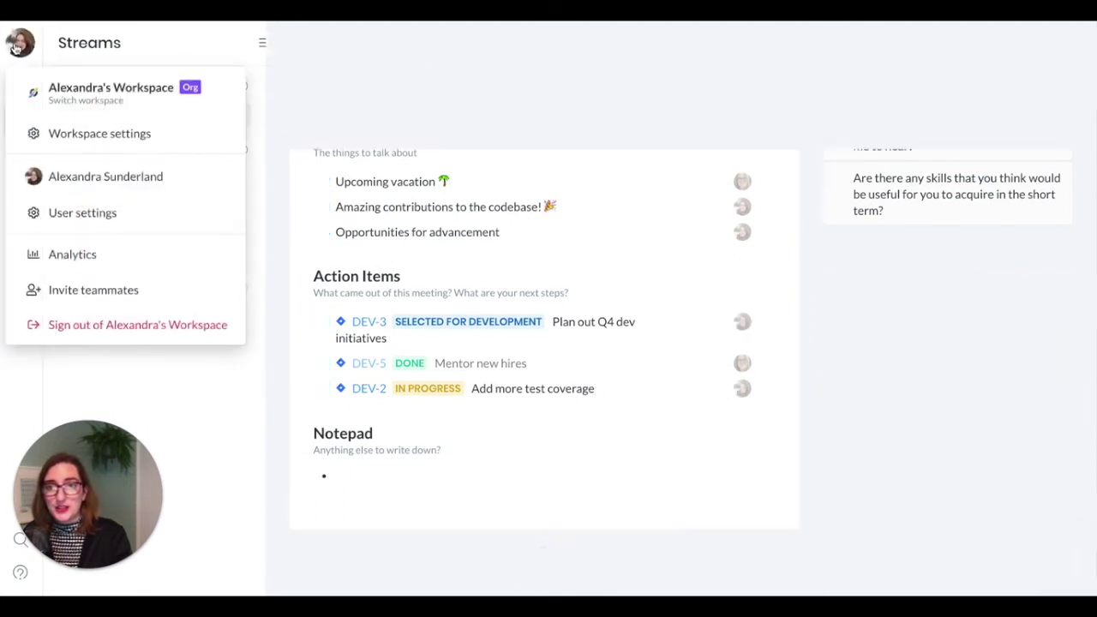
pyautogui.click(77, 137)
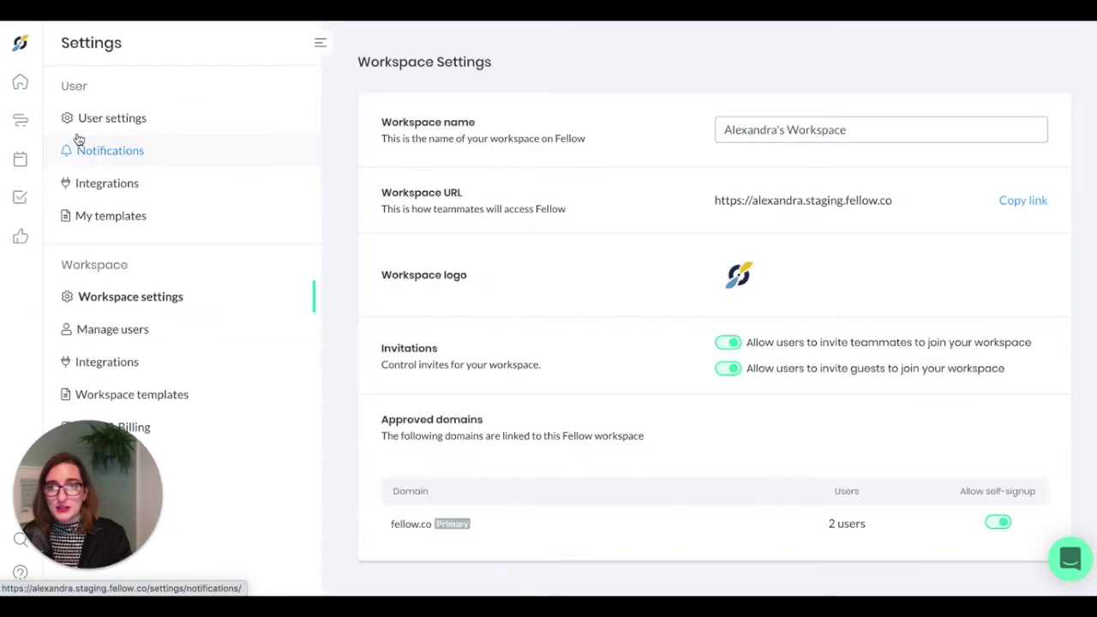
pyautogui.click(142, 362)
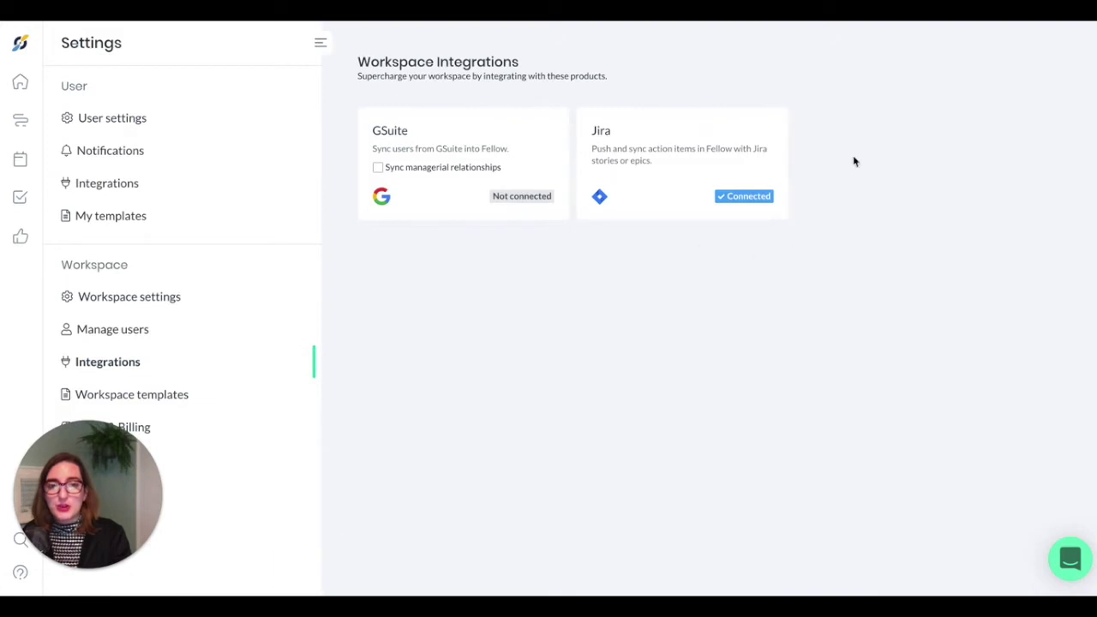
pyautogui.click(691, 155)
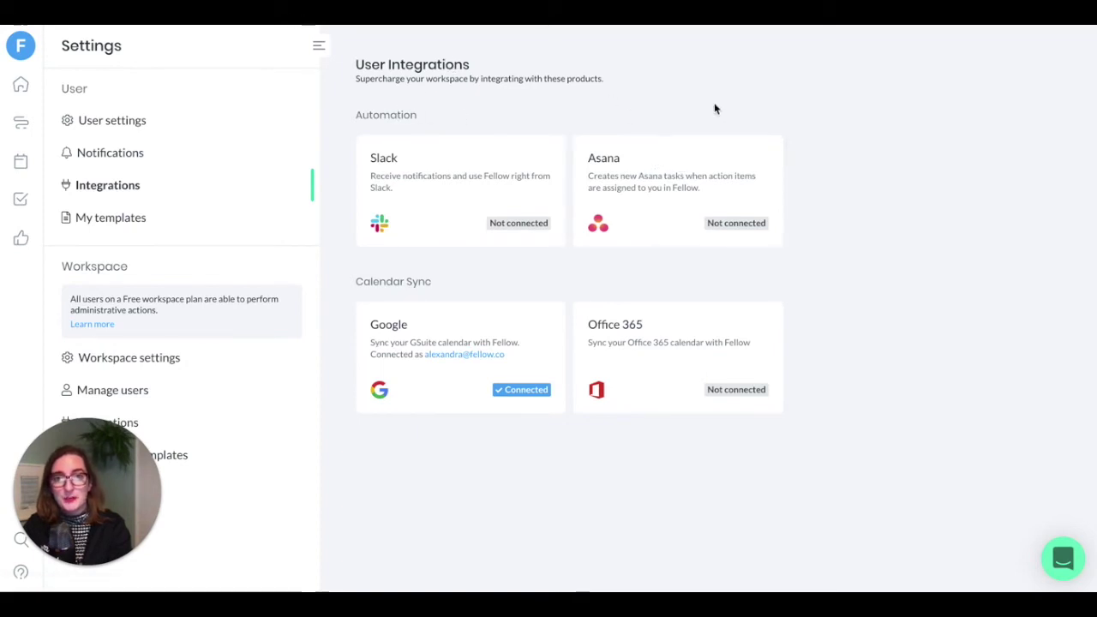
# Open the Asana integration details and authorize the Asana connection.
pyautogui.click(704, 150)
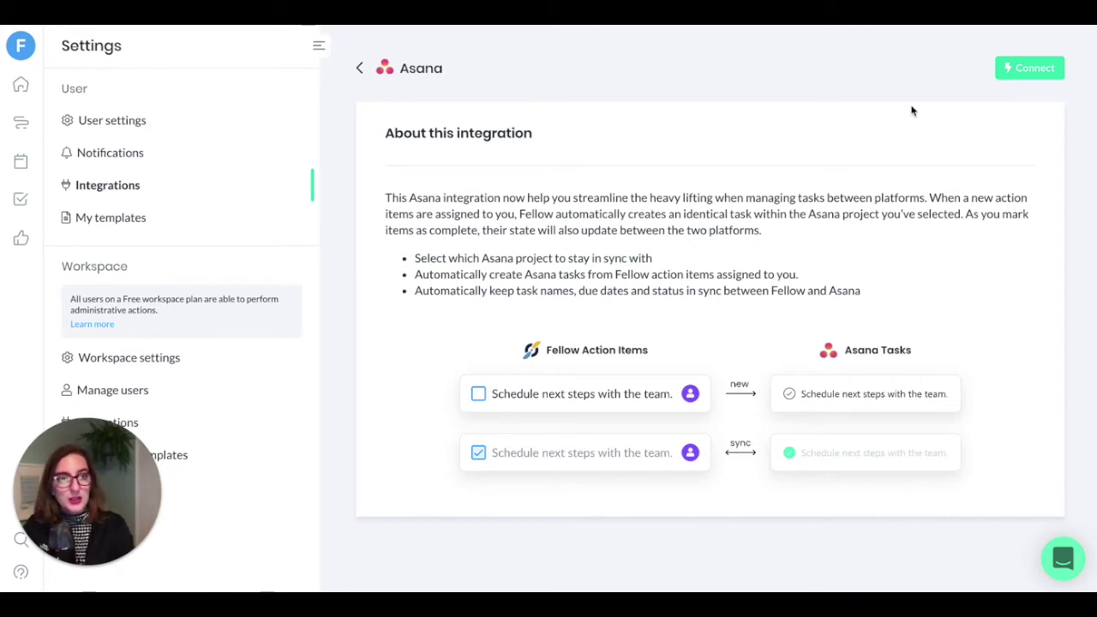
pyautogui.click(1032, 71)
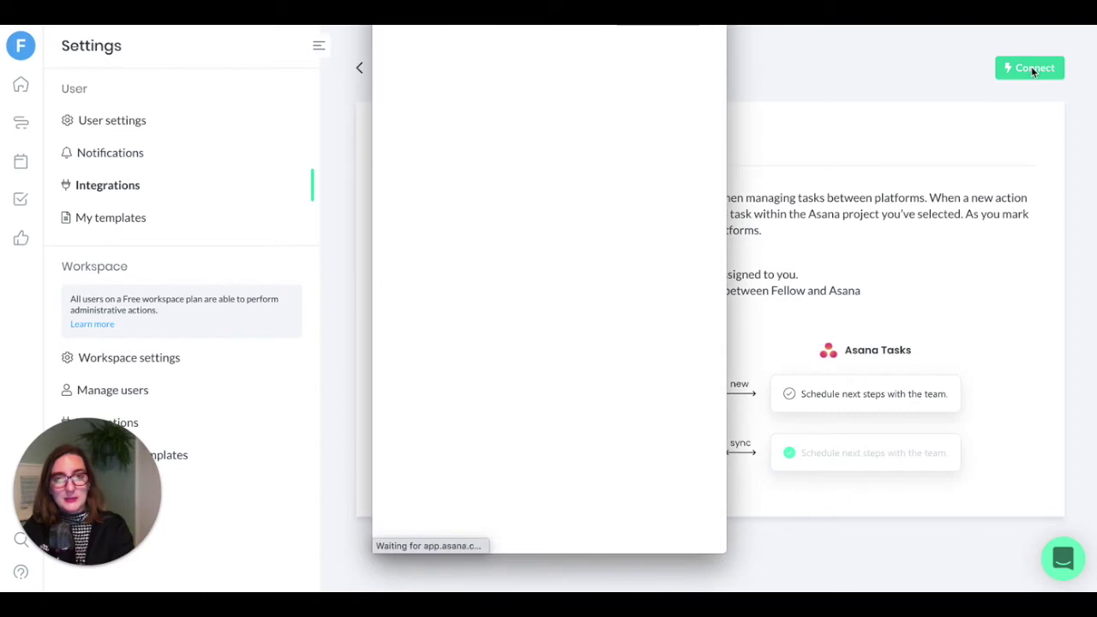
# Link Asana to the 'Fellow to-do list' project in the fellow.co workspace and check the 0 items sent count.
pyautogui.click(708, 244)
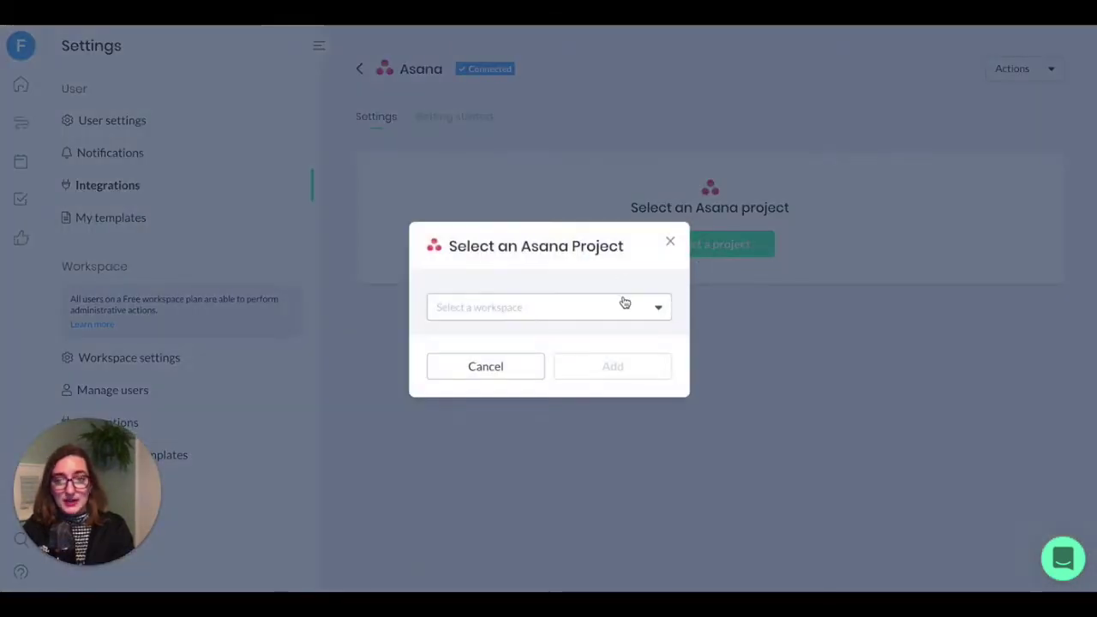
pyautogui.click(622, 305)
pyautogui.click(477, 338)
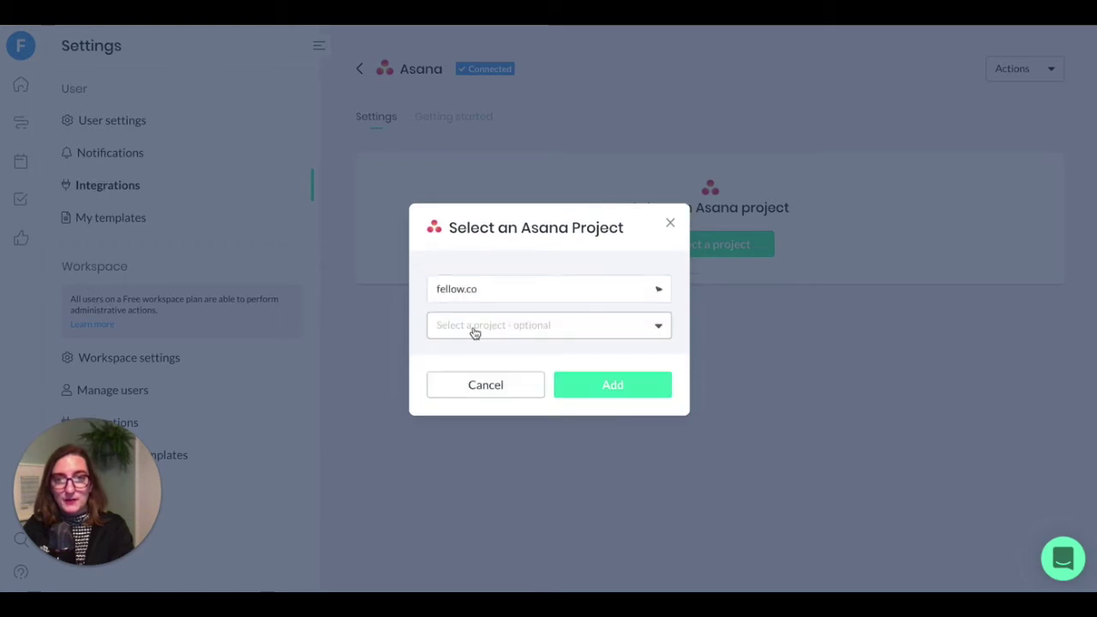
pyautogui.click(552, 326)
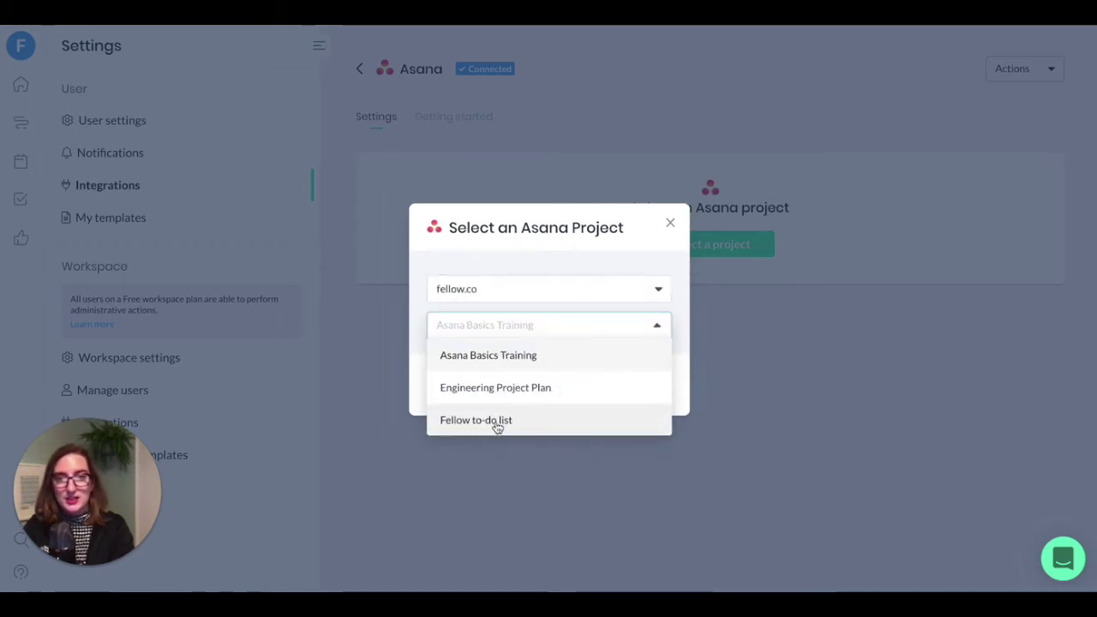
pyautogui.click(497, 424)
pyautogui.click(629, 385)
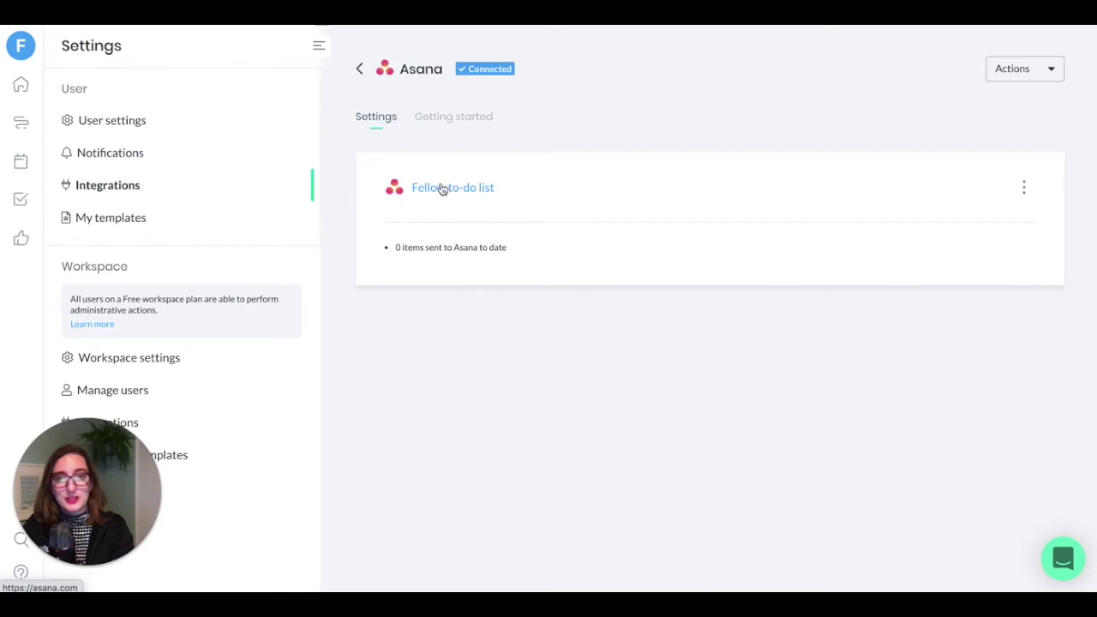
pyautogui.moveTo(396, 250); pyautogui.dragTo(528, 257)
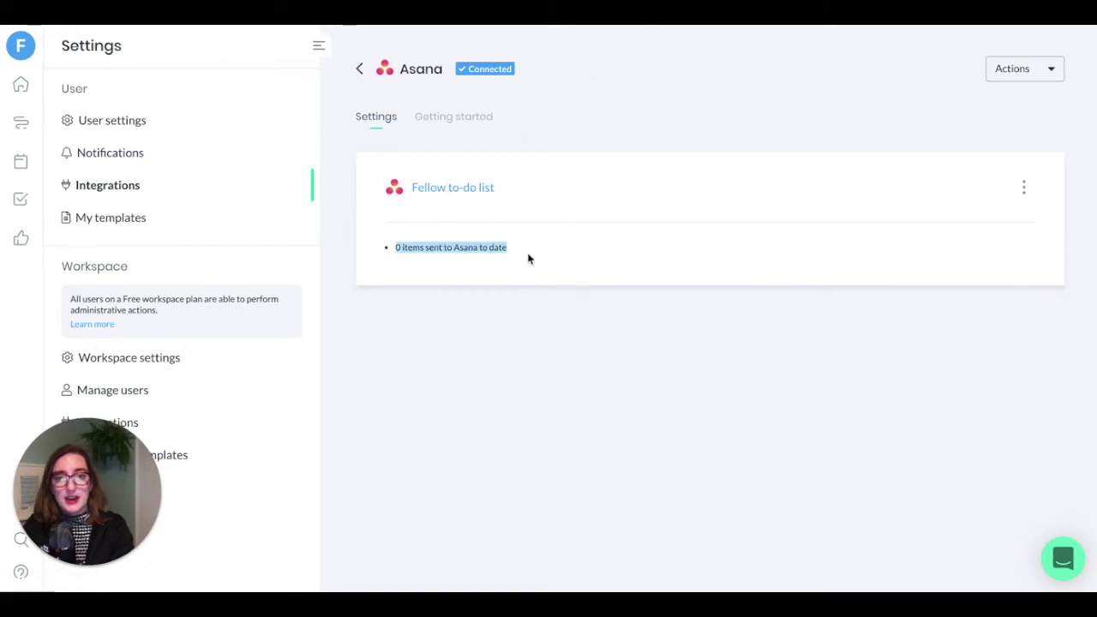
pyautogui.click(540, 249)
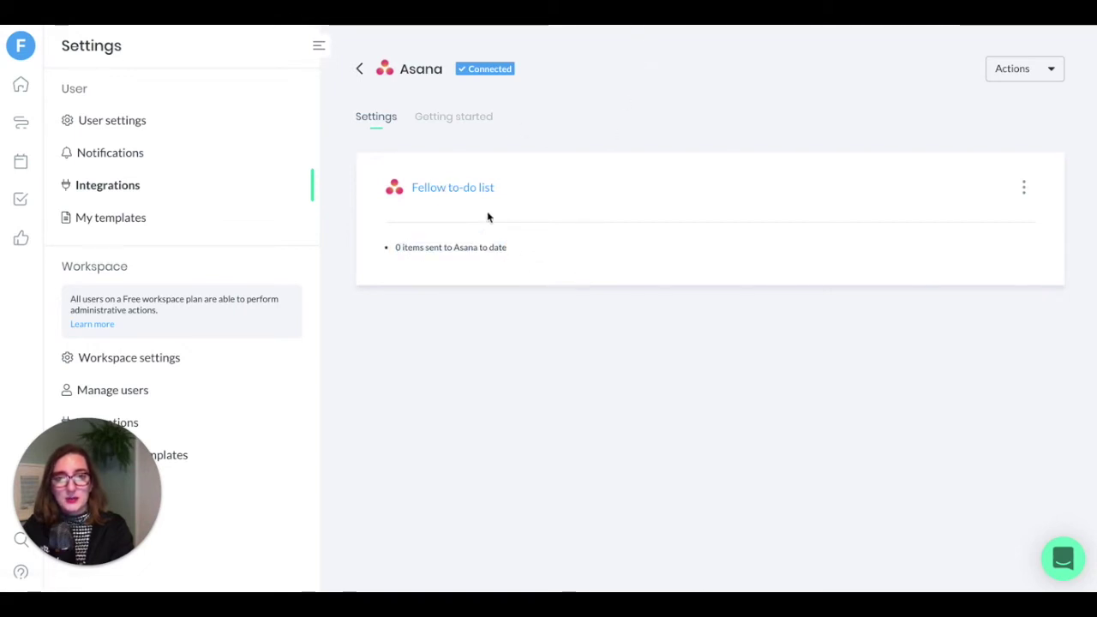
# In the Wednesday 11 AM meeting notes, add the action item 'Great job!'.
pyautogui.click(20, 161)
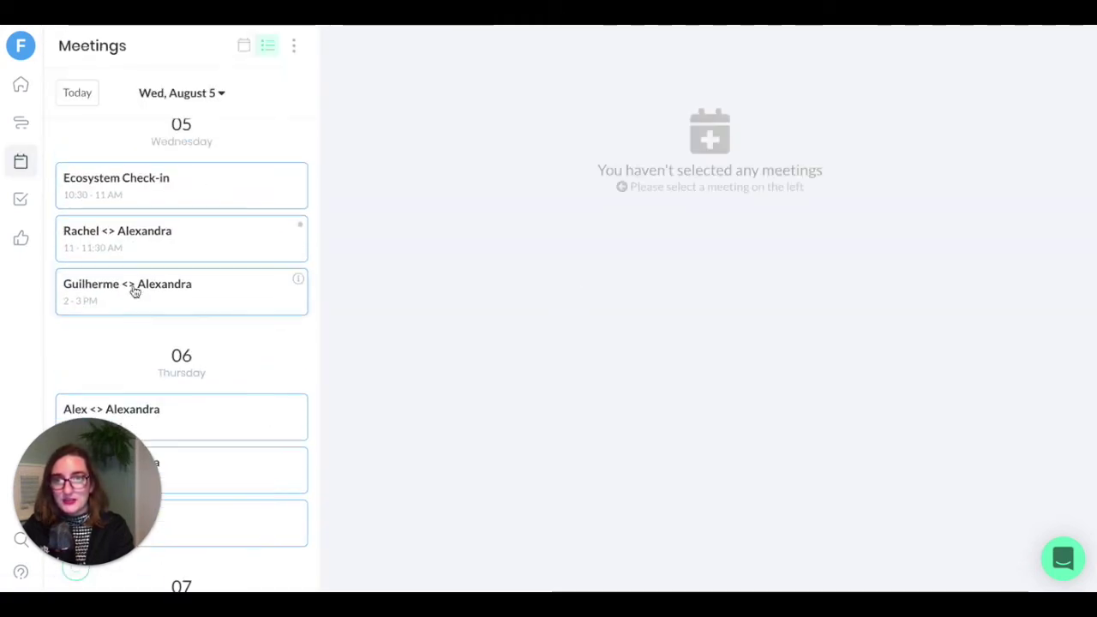
pyautogui.click(162, 244)
pyautogui.click(523, 442)
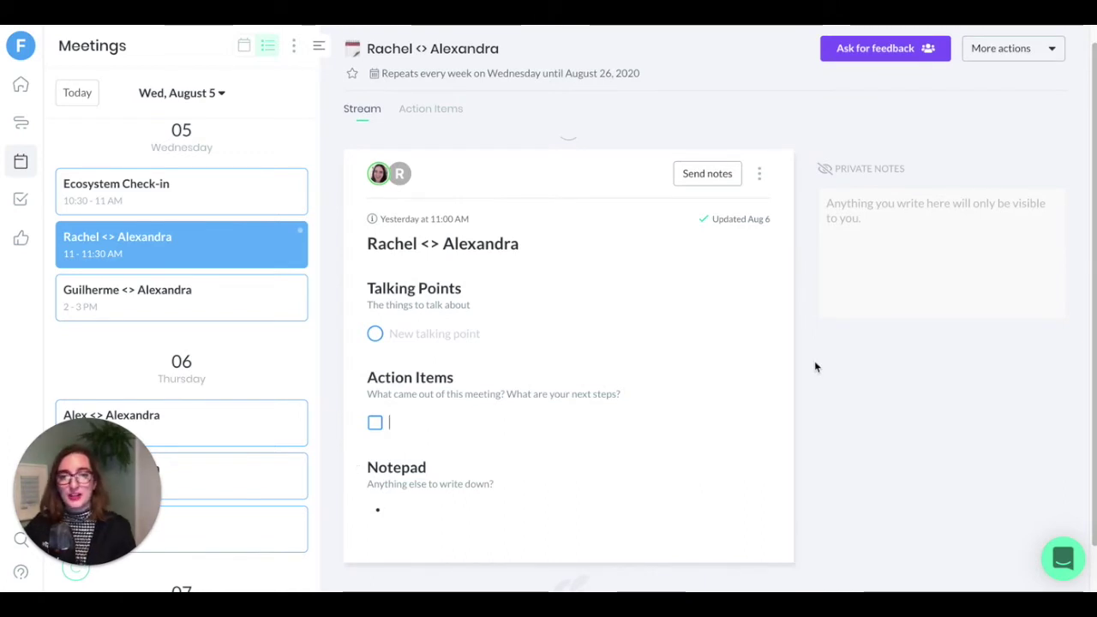
pyautogui.write('Great')
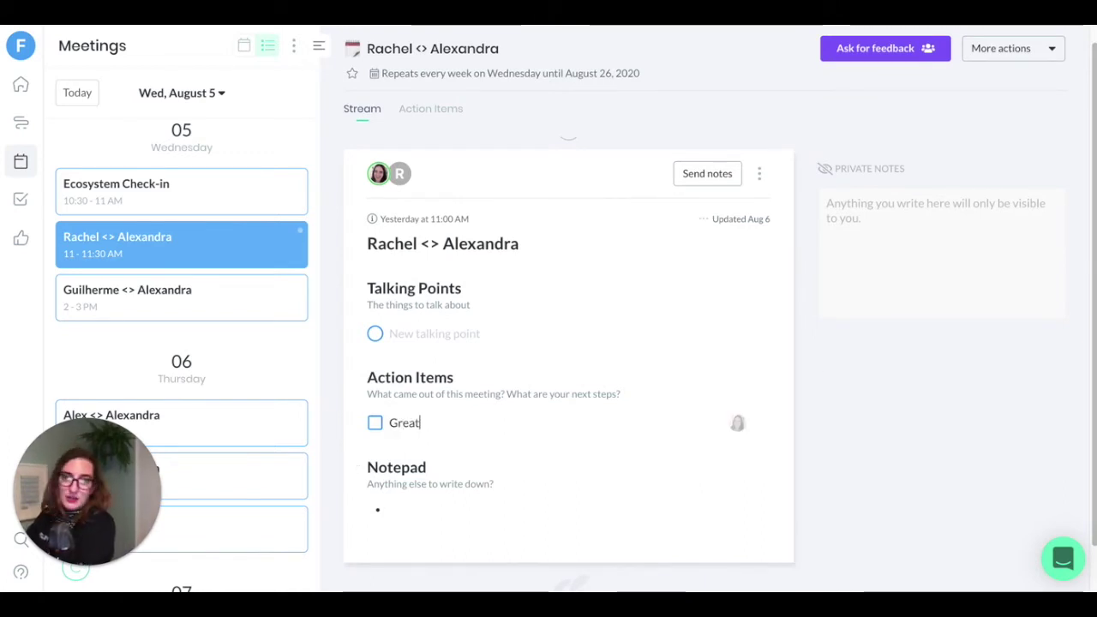
pyautogui.write(' job')
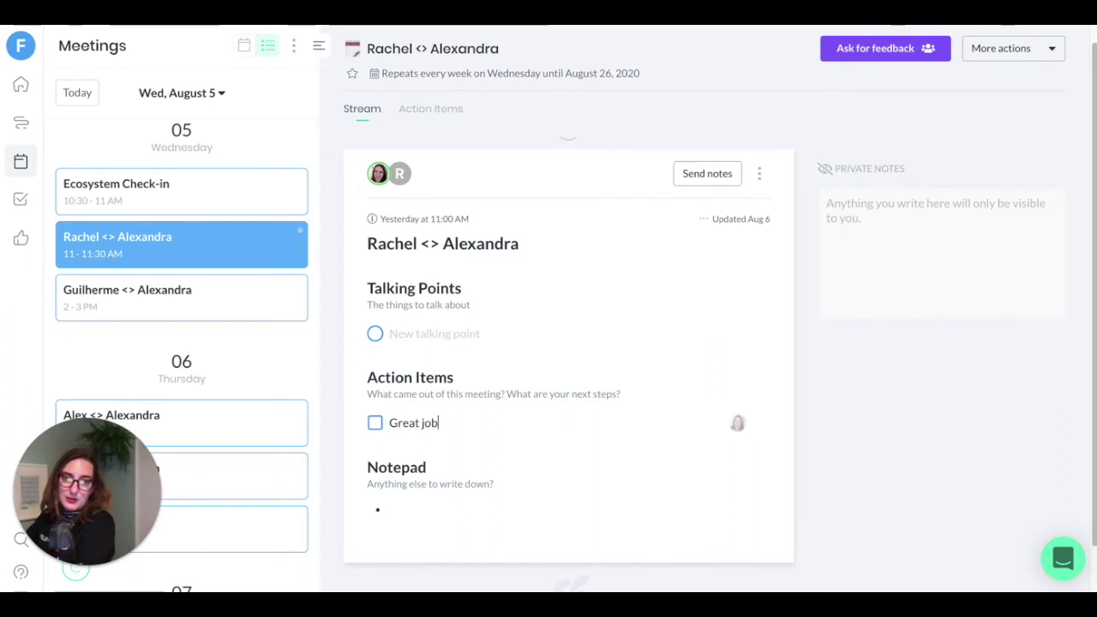
pyautogui.write('!')
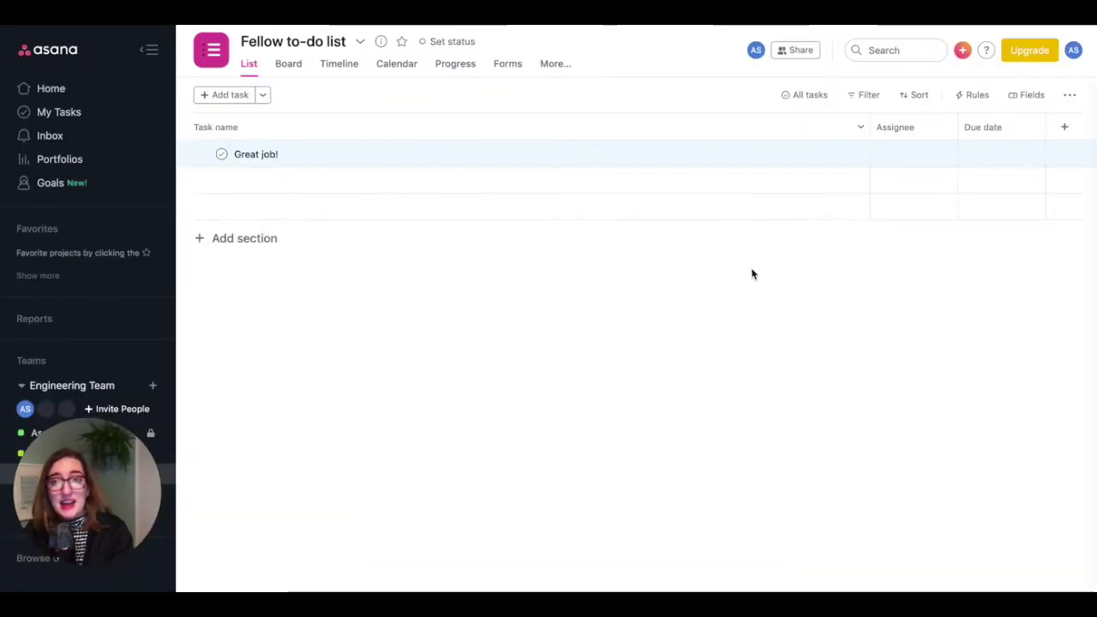
# Open the 'Great job!' task in Asana and mark it complete.
pyautogui.click(310, 158)
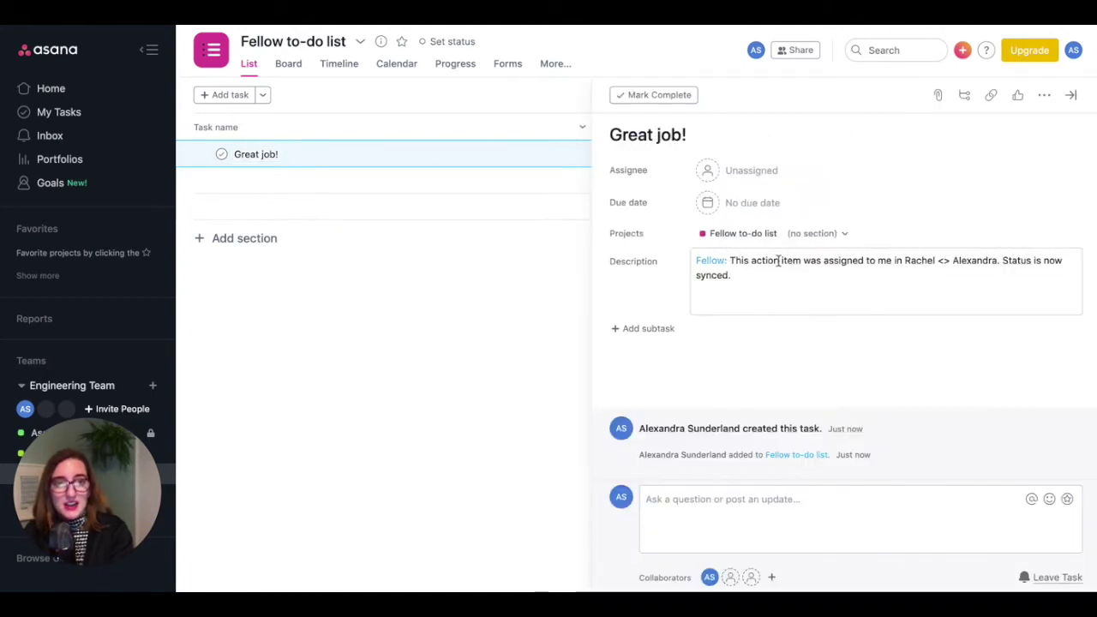
pyautogui.moveTo(711, 263)
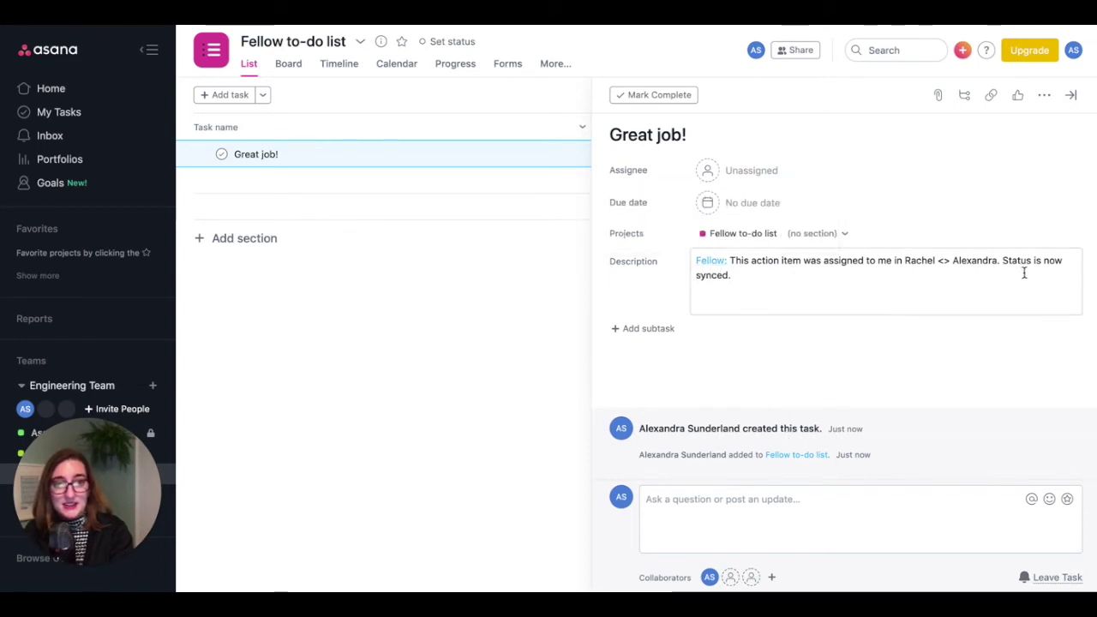
pyautogui.click(660, 96)
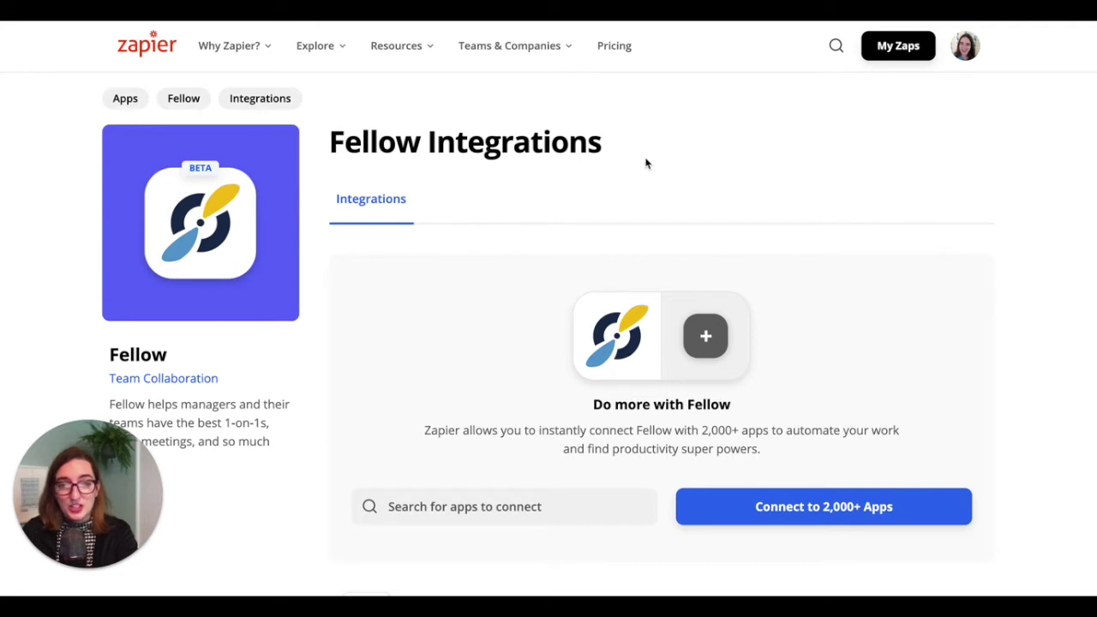
# Scroll Zapier's Fellow page down to the integration details listing three triggers and four actions.
pyautogui.scroll(-1, 646, 162)
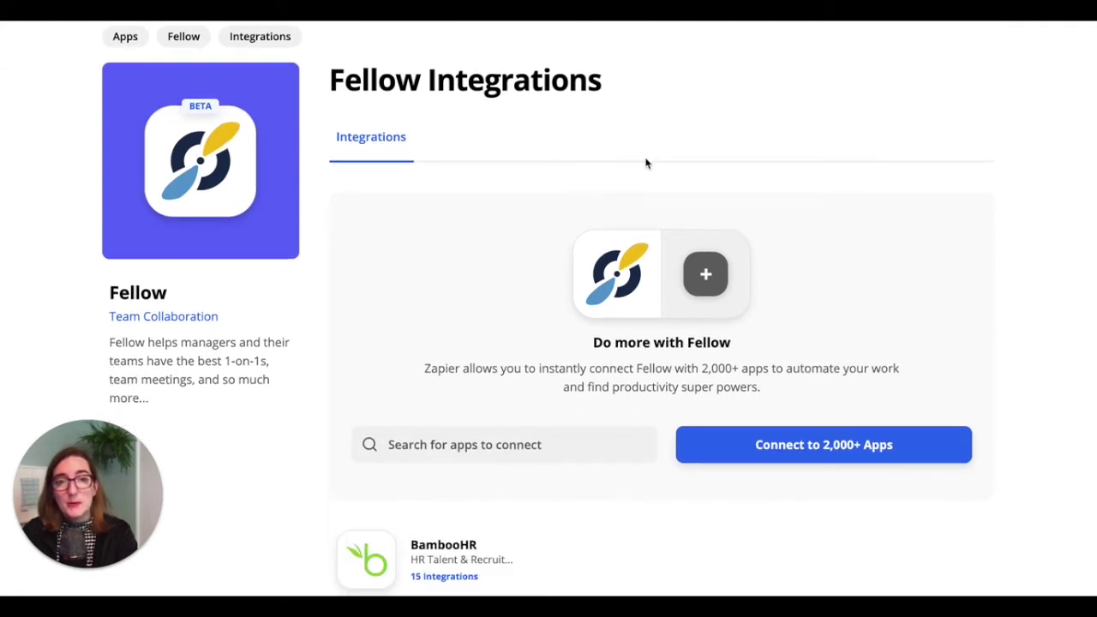
pyautogui.scroll(-5, 647, 163)
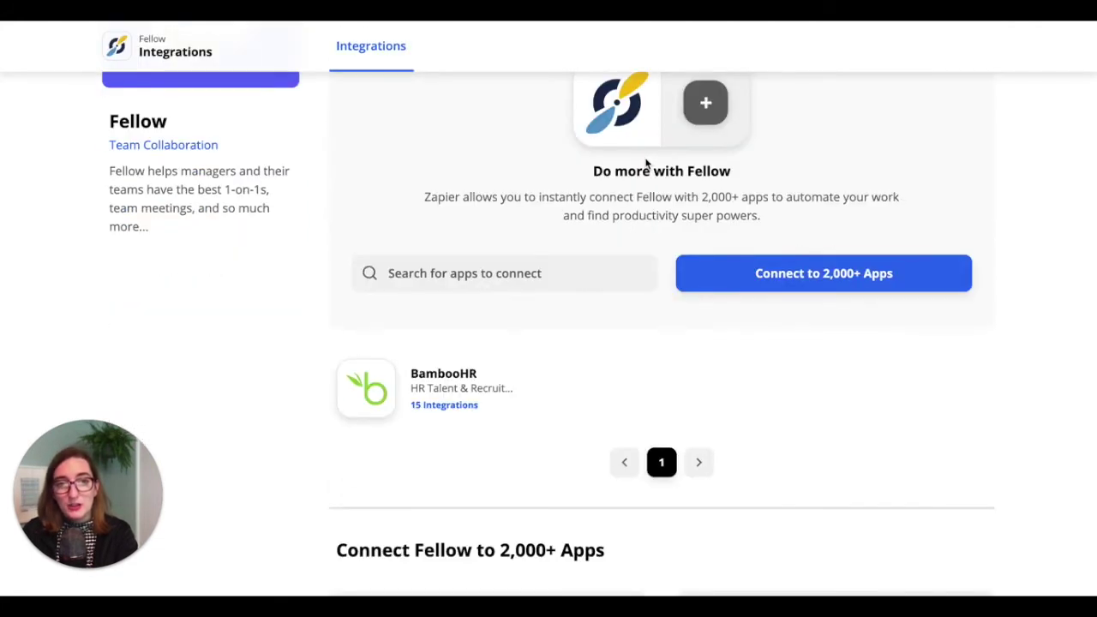
pyautogui.scroll(-6, 646, 163)
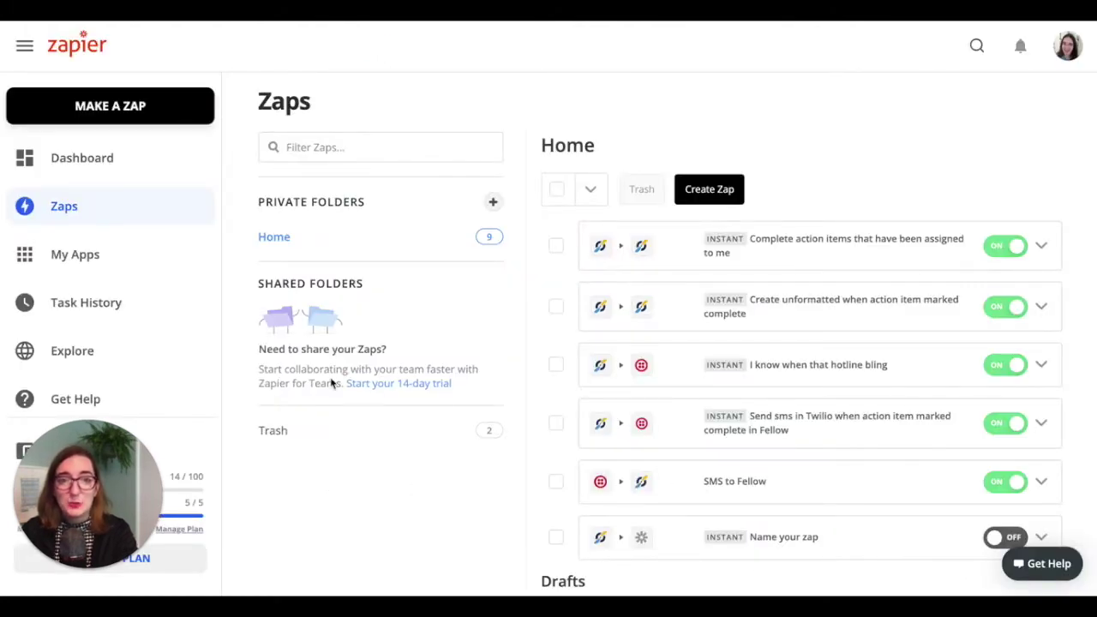
# Create a new zap and pick Fellow from Your Apps as its trigger app.
pyautogui.click(711, 189)
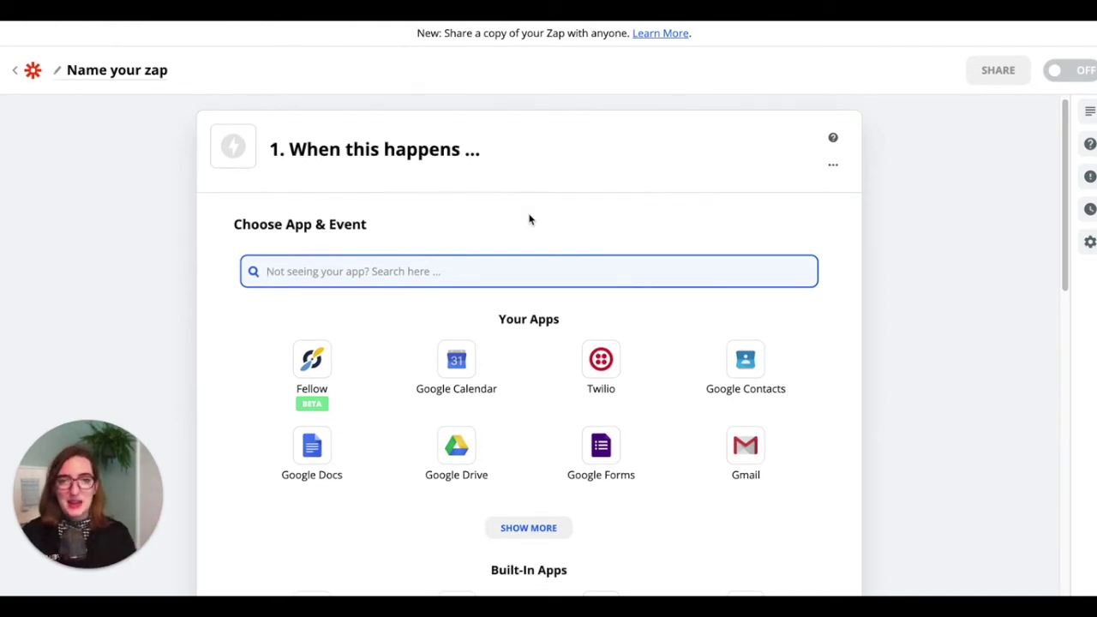
pyautogui.scroll(-1, 851, 301)
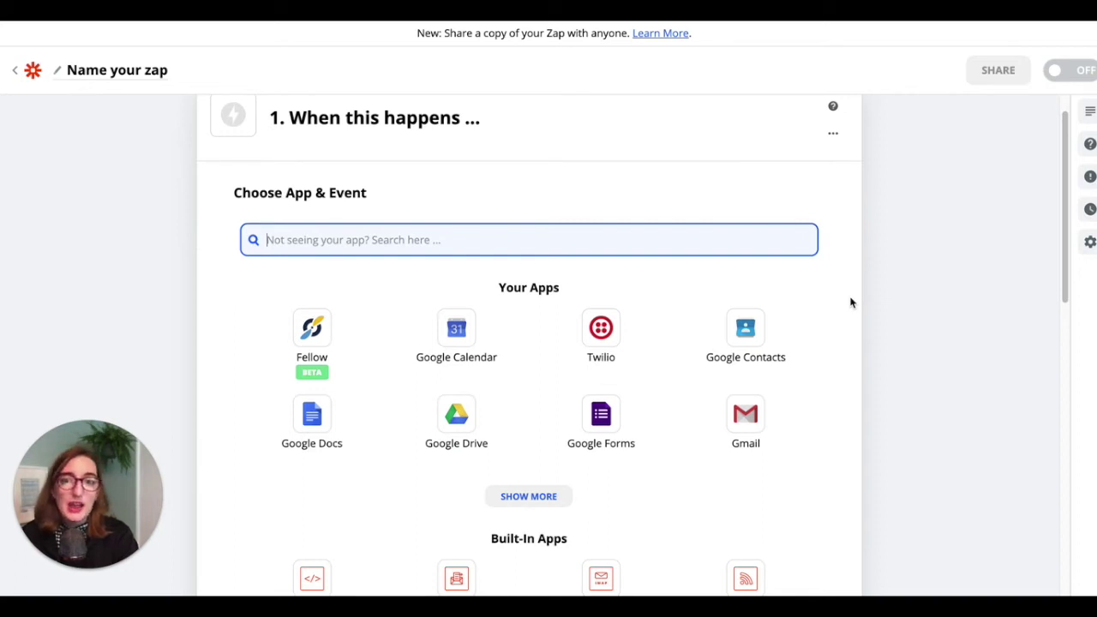
pyautogui.click(291, 331)
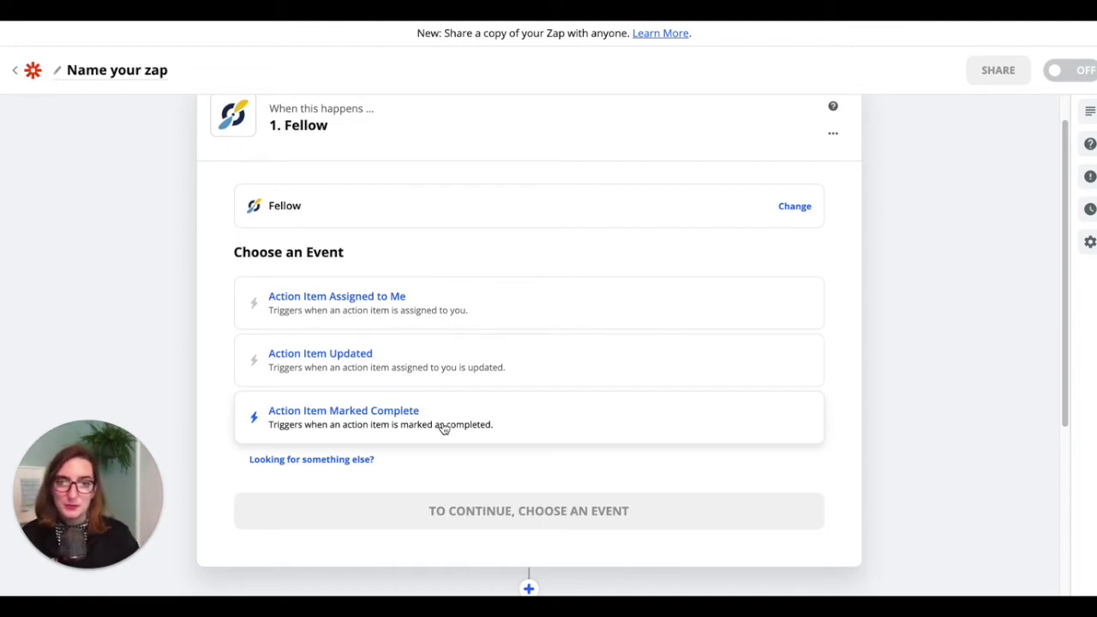
# Use Fellow's Action Item Assigned to Me as the zap trigger, load sample data, and continue.
pyautogui.click(483, 303)
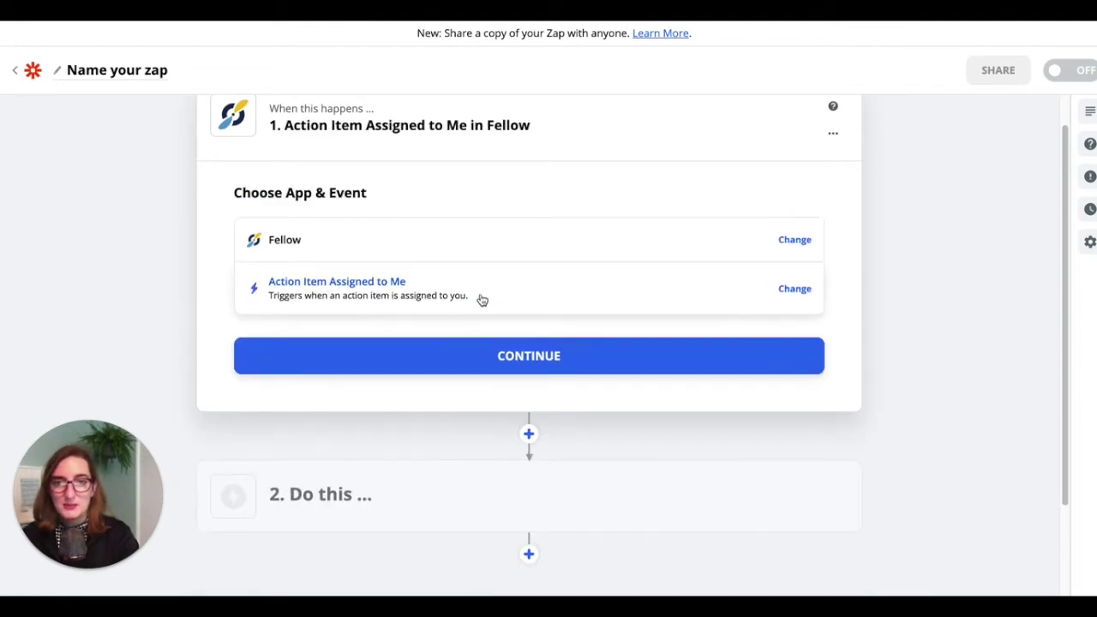
pyautogui.click(299, 356)
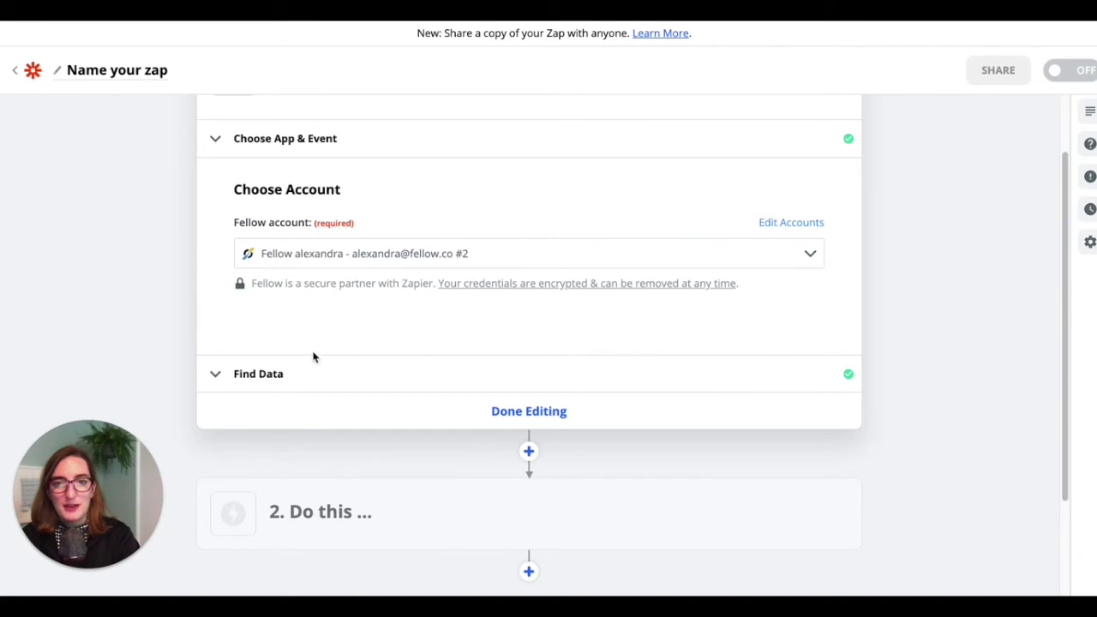
pyautogui.click(268, 375)
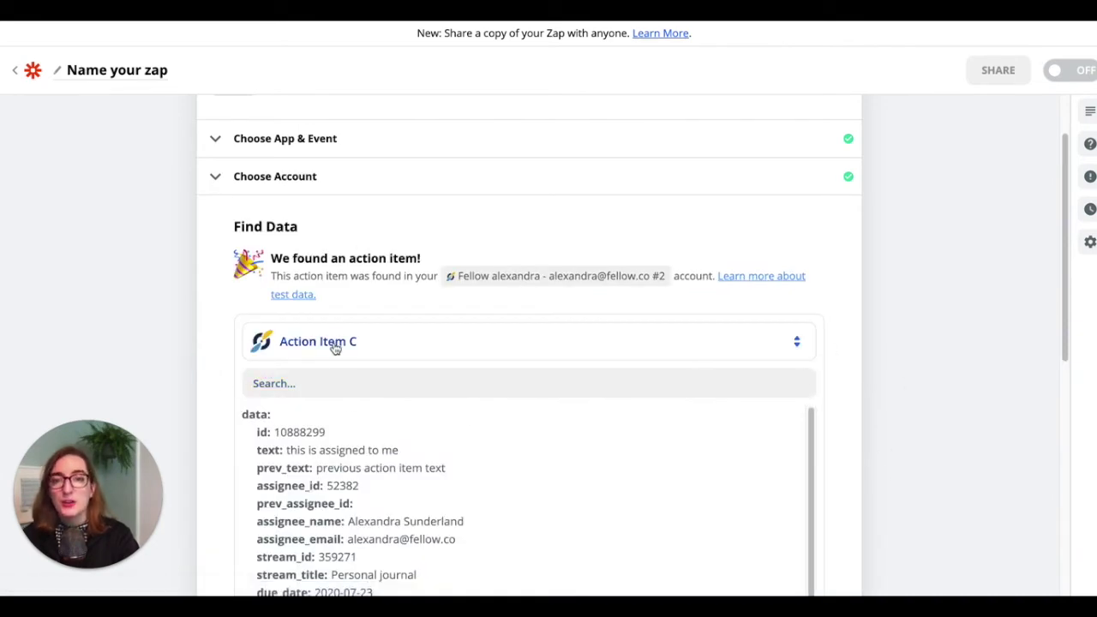
pyautogui.scroll(-8, 493, 433)
pyautogui.scroll(-3, 751, 383)
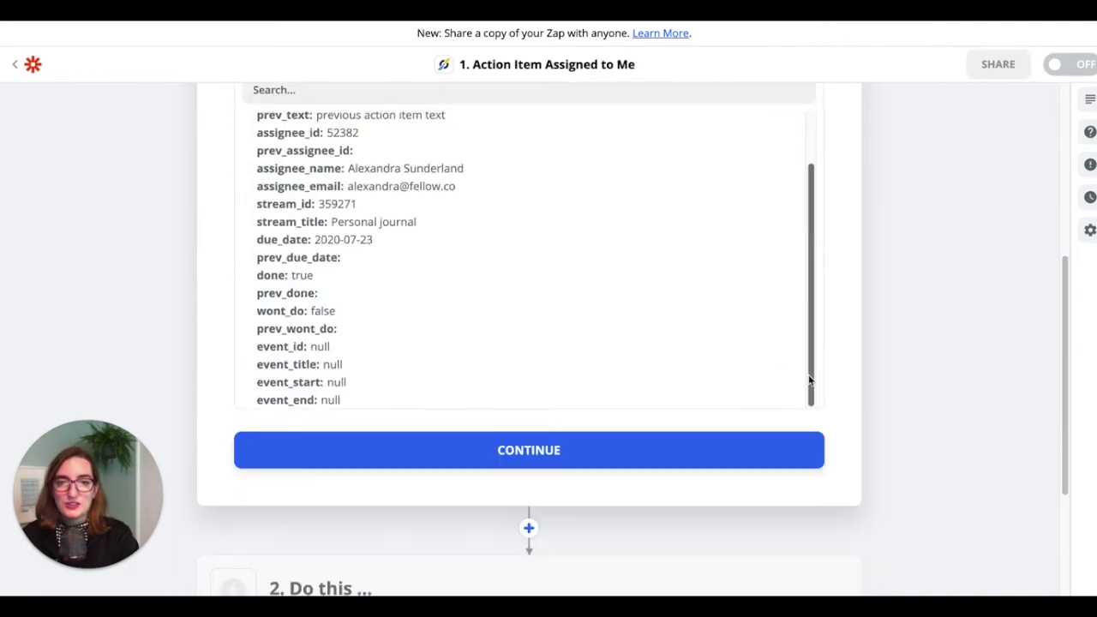
pyautogui.click(544, 452)
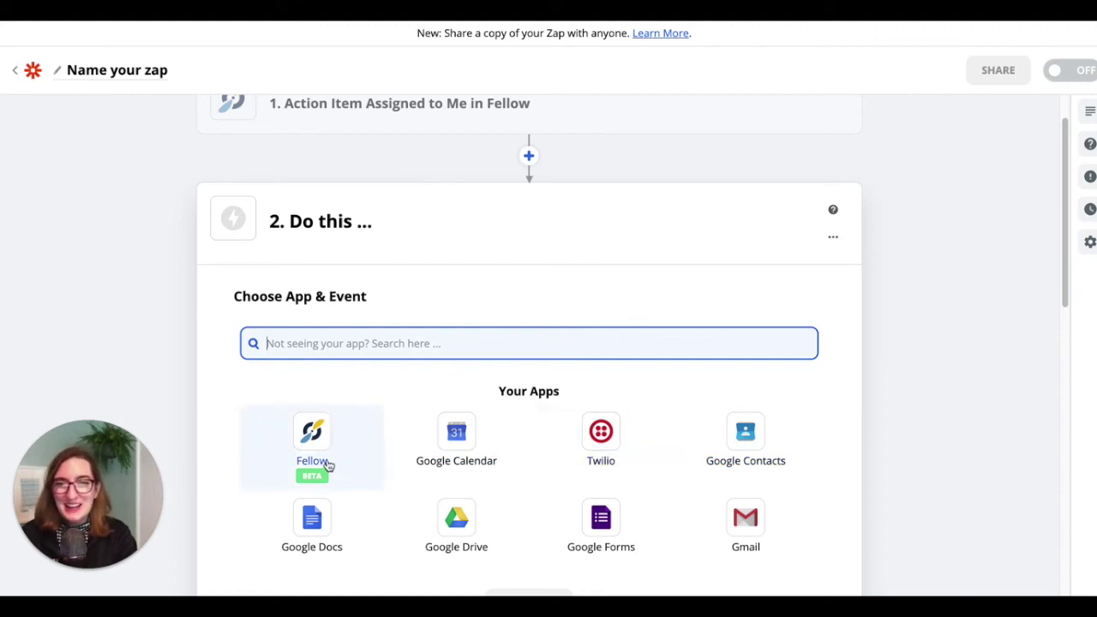
# Make step 2 use Fellow's Add Talking Point action and continue to account selection.
pyautogui.click(314, 439)
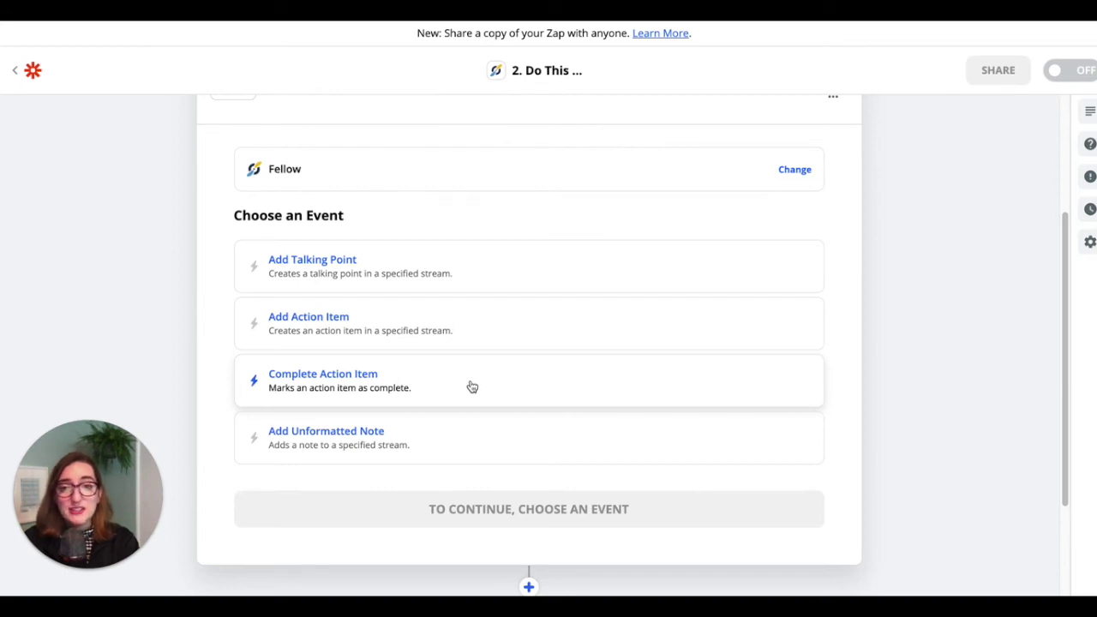
pyautogui.click(517, 262)
pyautogui.scroll(4, 517, 263)
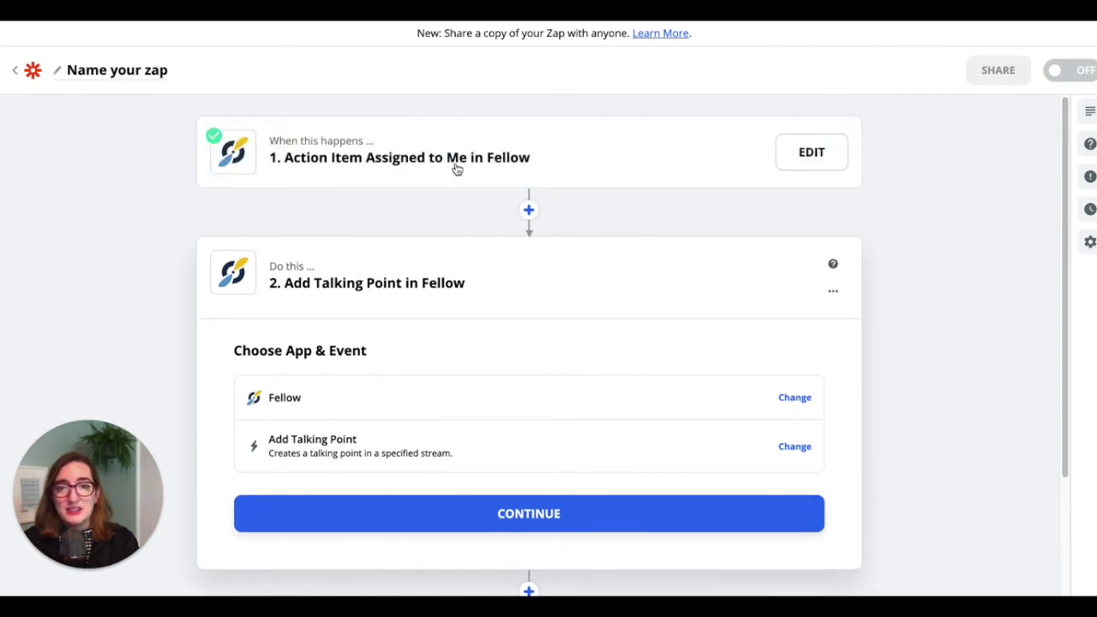
pyautogui.scroll(-4, 353, 304)
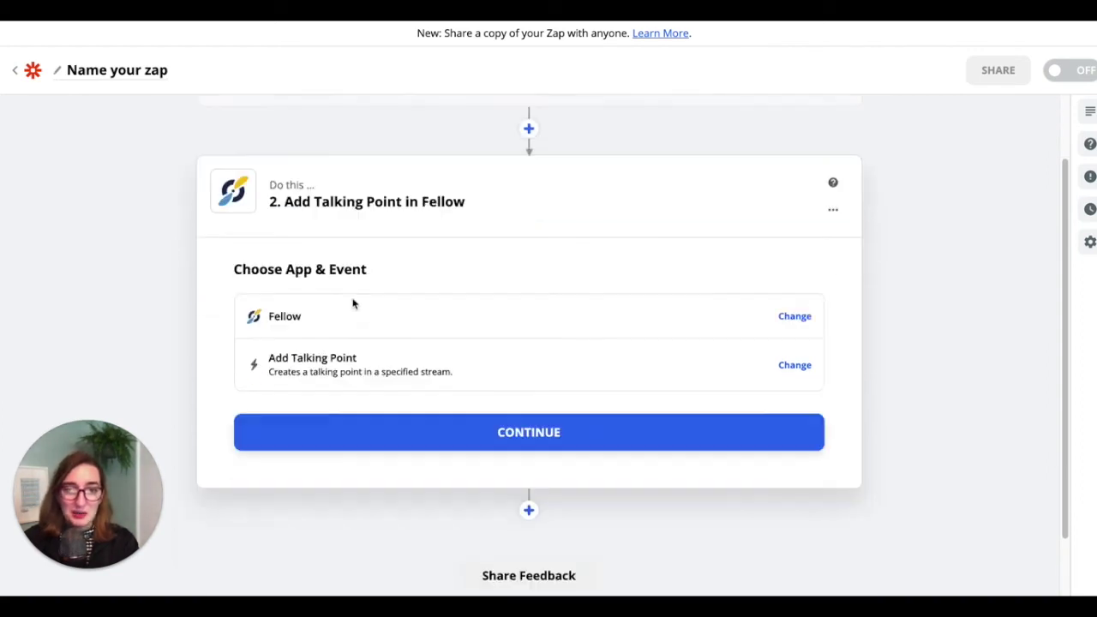
pyautogui.click(517, 380)
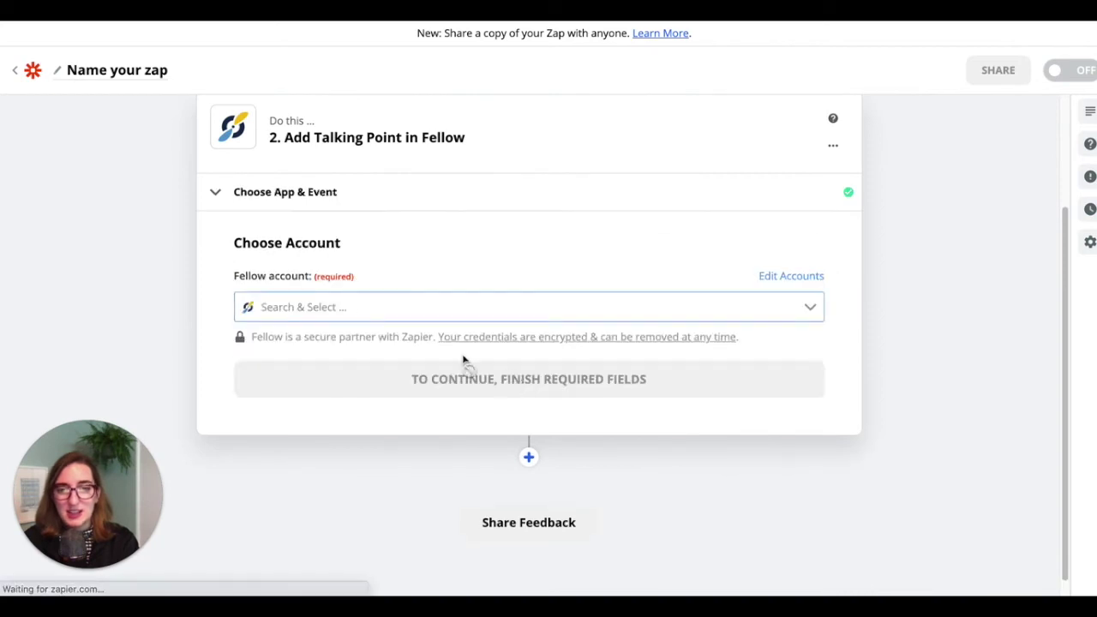
# Connect the existing Fellow account to step 2.
pyautogui.click(390, 305)
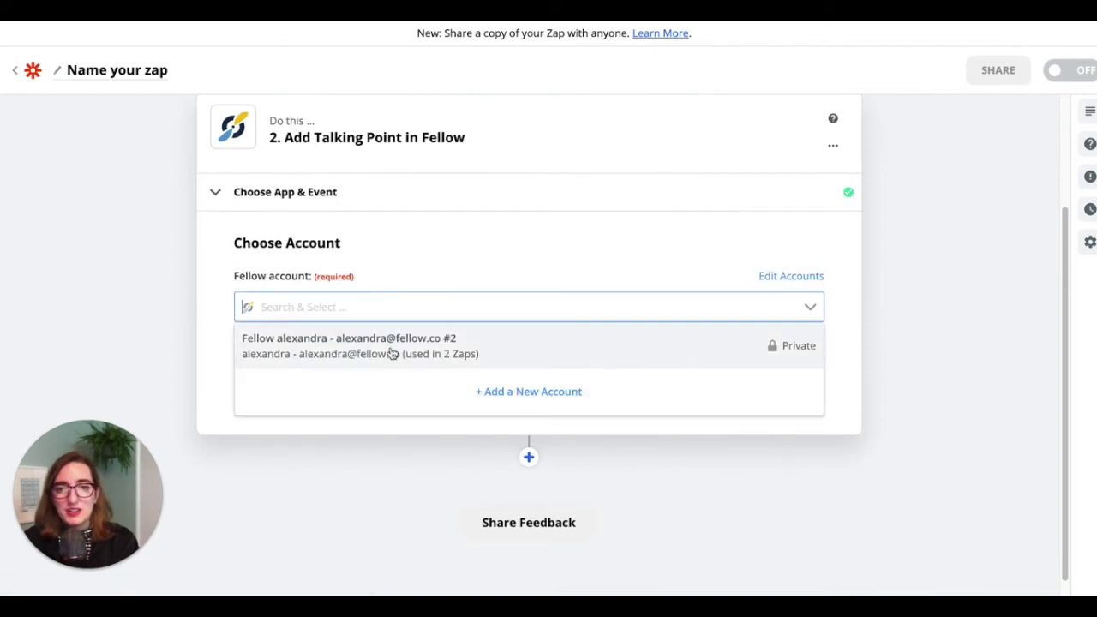
pyautogui.click(389, 349)
pyautogui.click(463, 384)
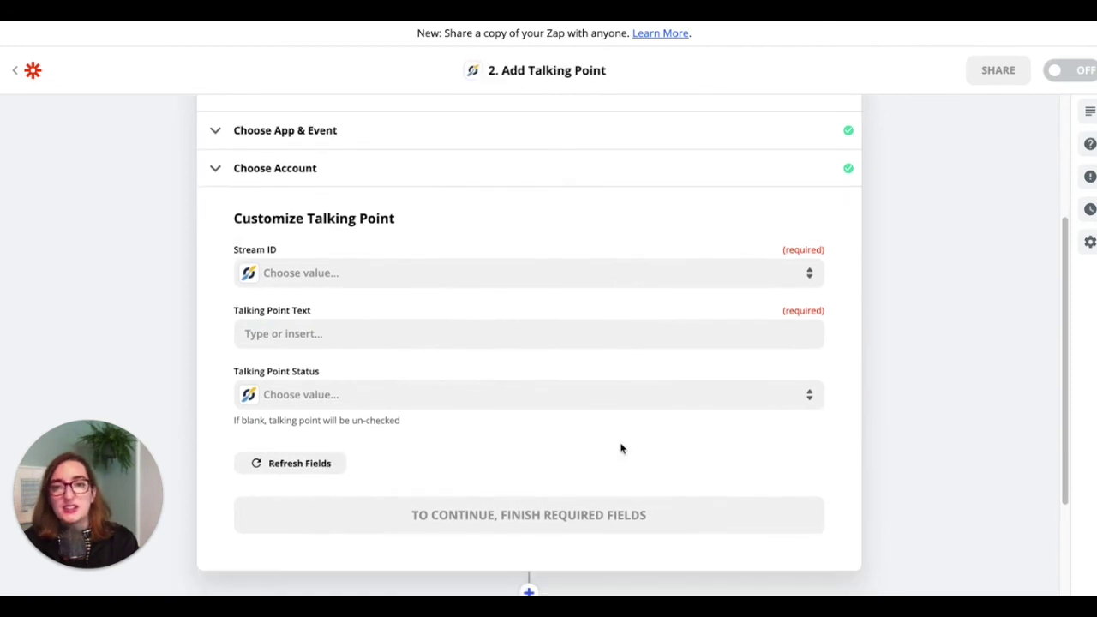
# Post Un-Checked talking points with Text and Stream Name to the Action Items stream, then test.
pyautogui.click(419, 275)
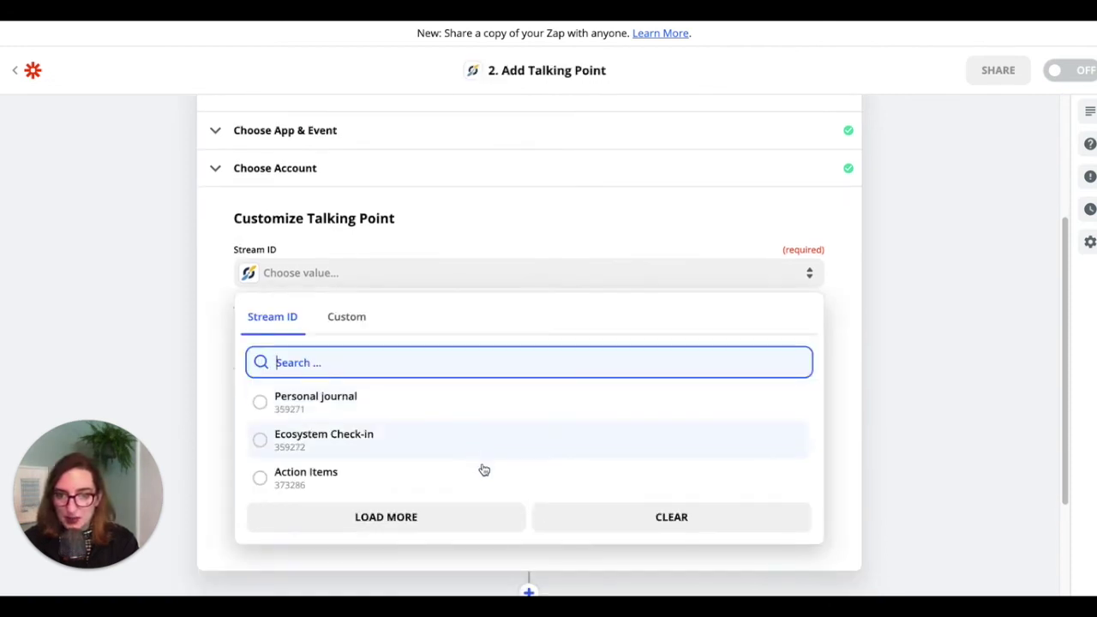
pyautogui.click(298, 477)
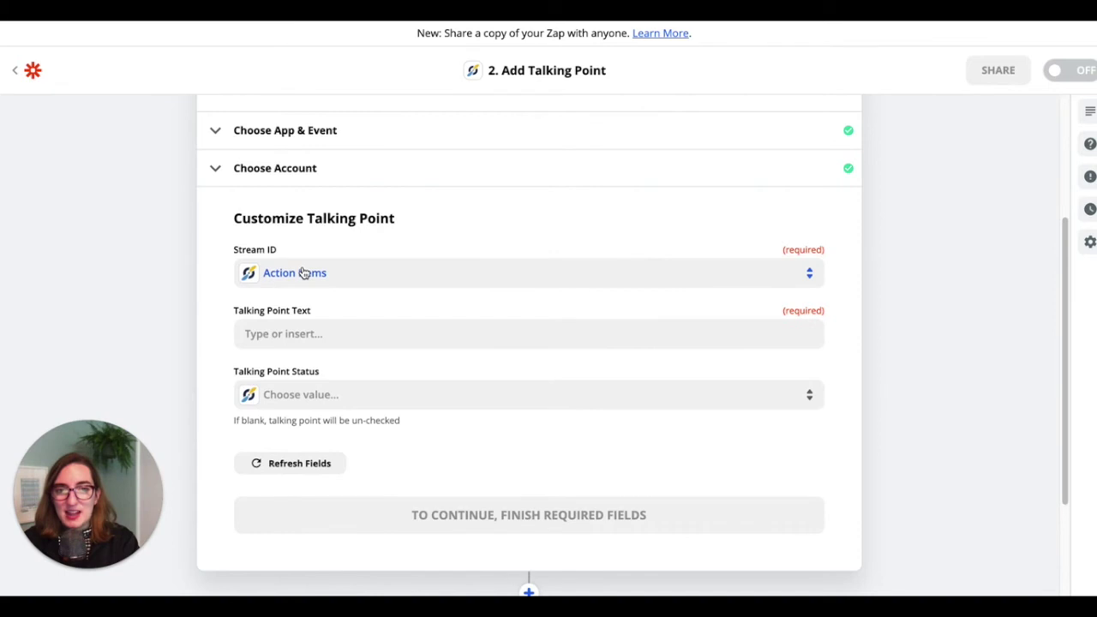
pyautogui.click(328, 331)
pyautogui.scroll(-1, 329, 373)
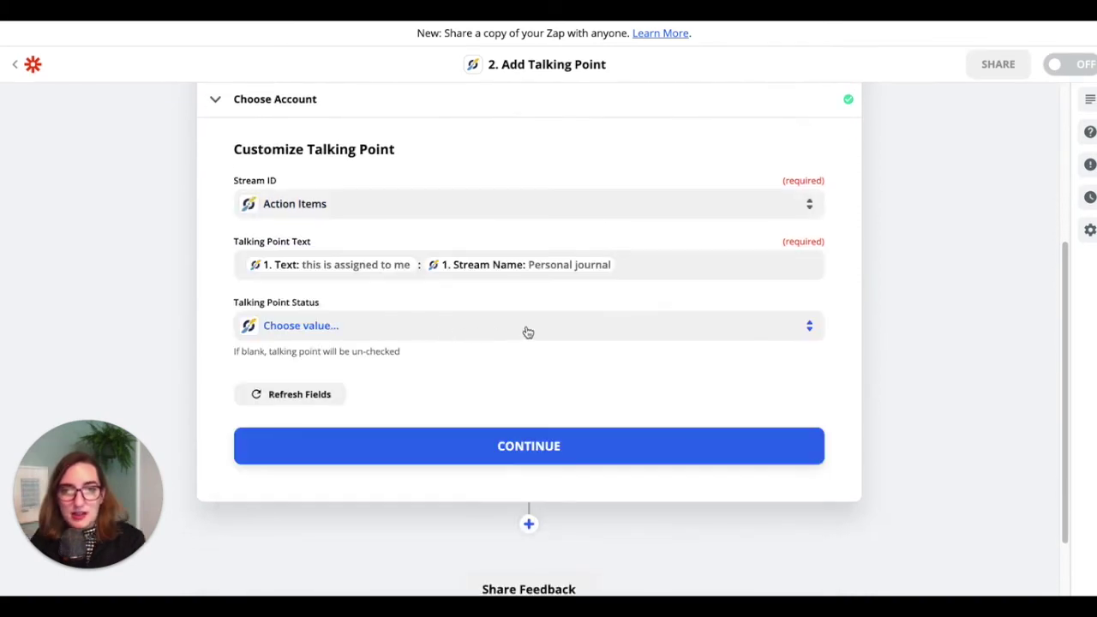
pyautogui.click(523, 328)
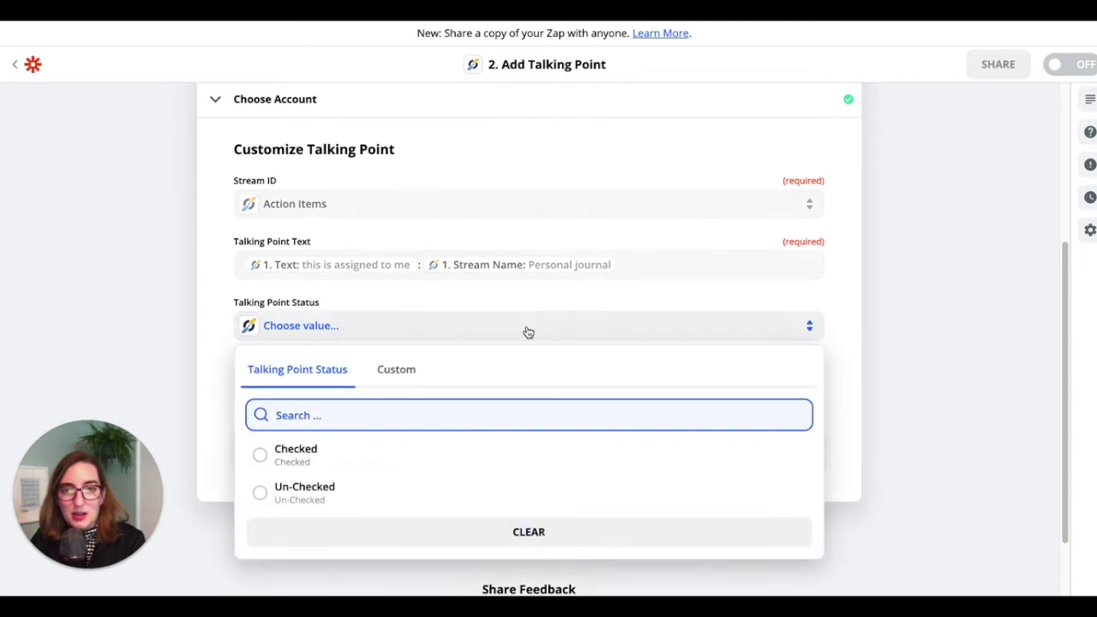
pyautogui.click(324, 497)
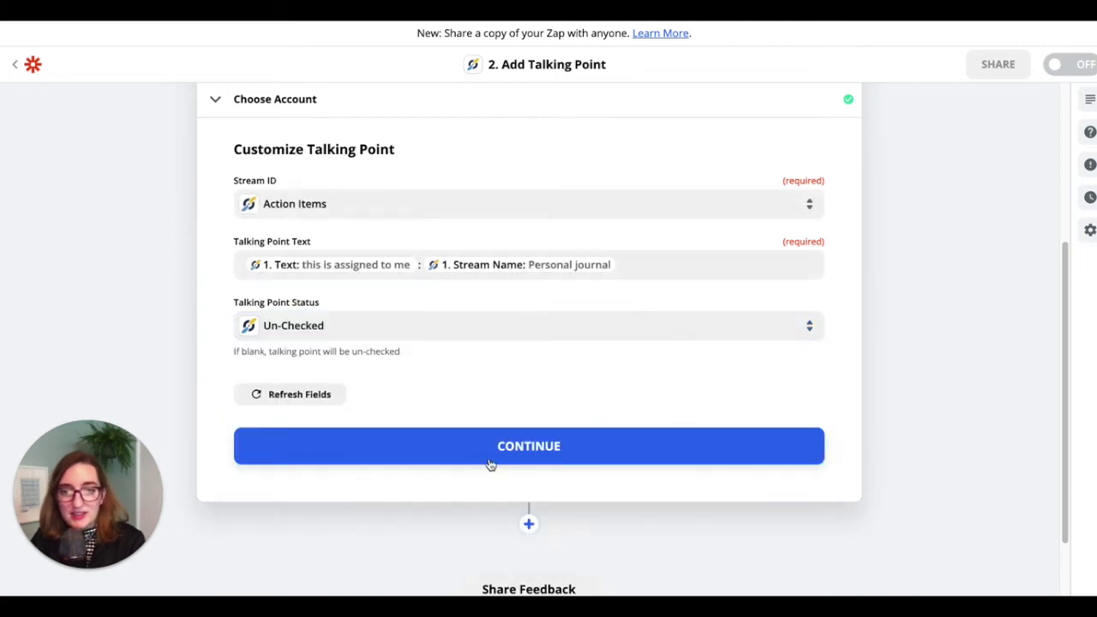
pyautogui.click(497, 433)
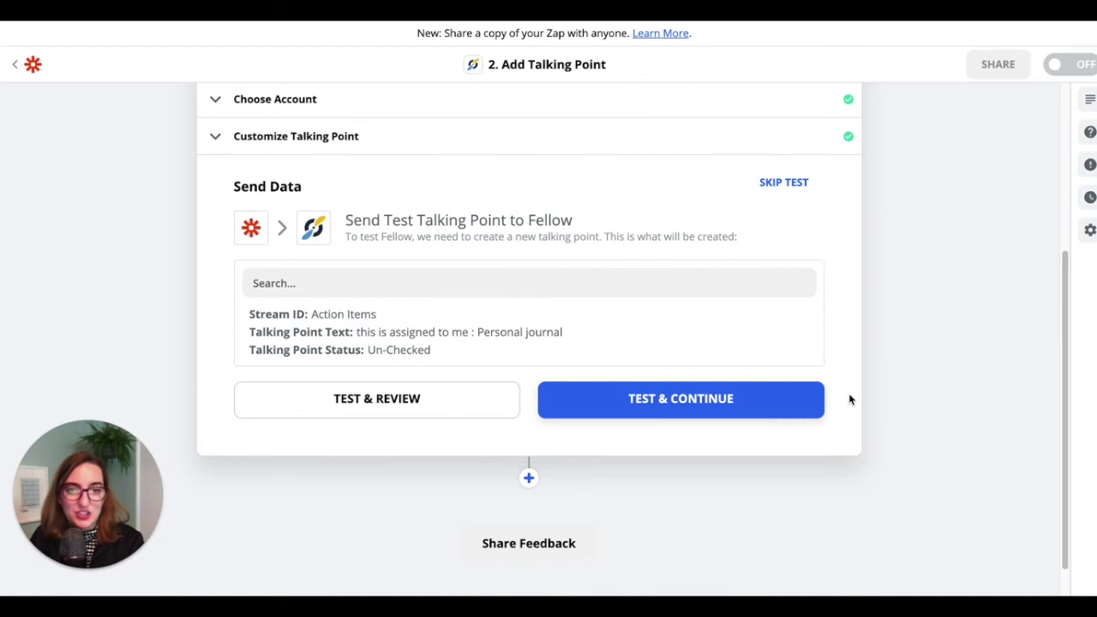
pyautogui.click(713, 406)
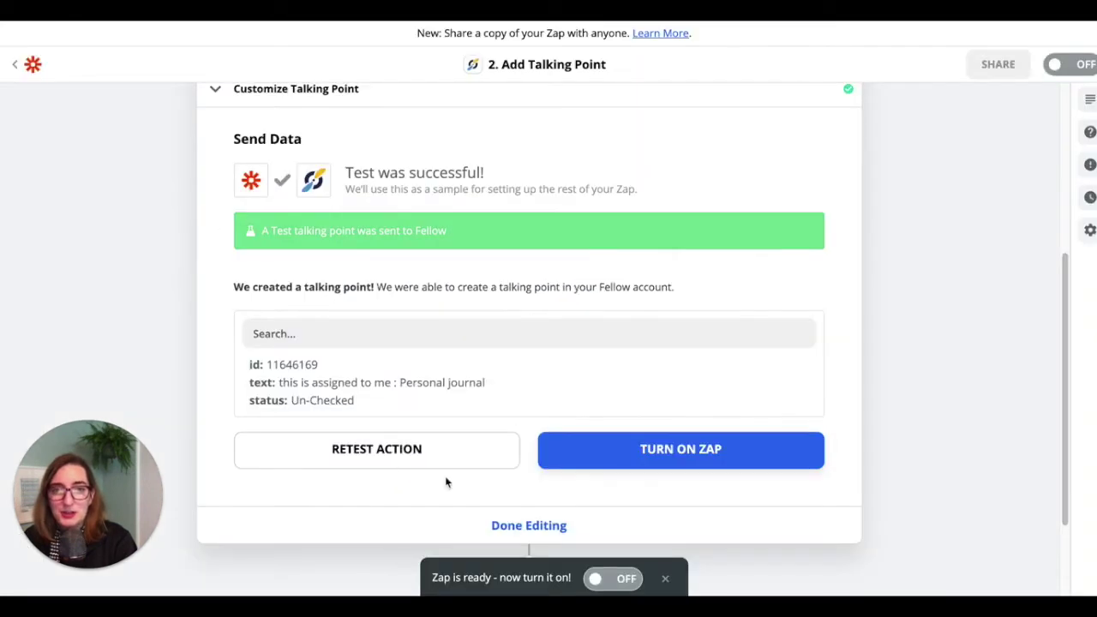
# Turn on the finished Fellow talking-point zap.
pyautogui.click(691, 452)
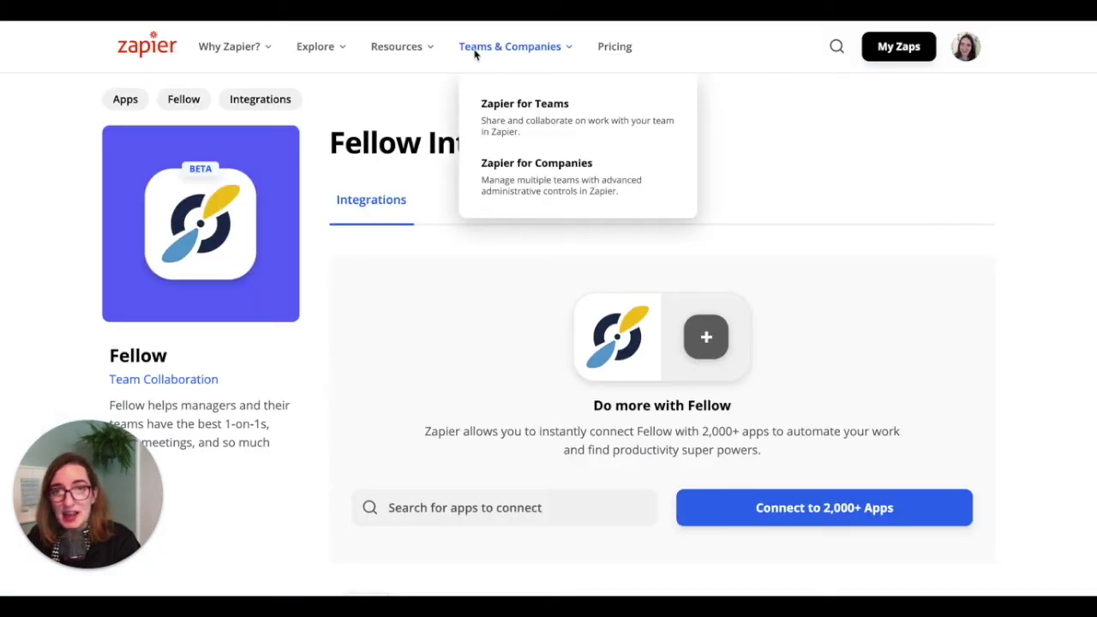
# Go to Explore > Apps that work with Zapier and scroll the app list.
pyautogui.moveTo(324, 48)
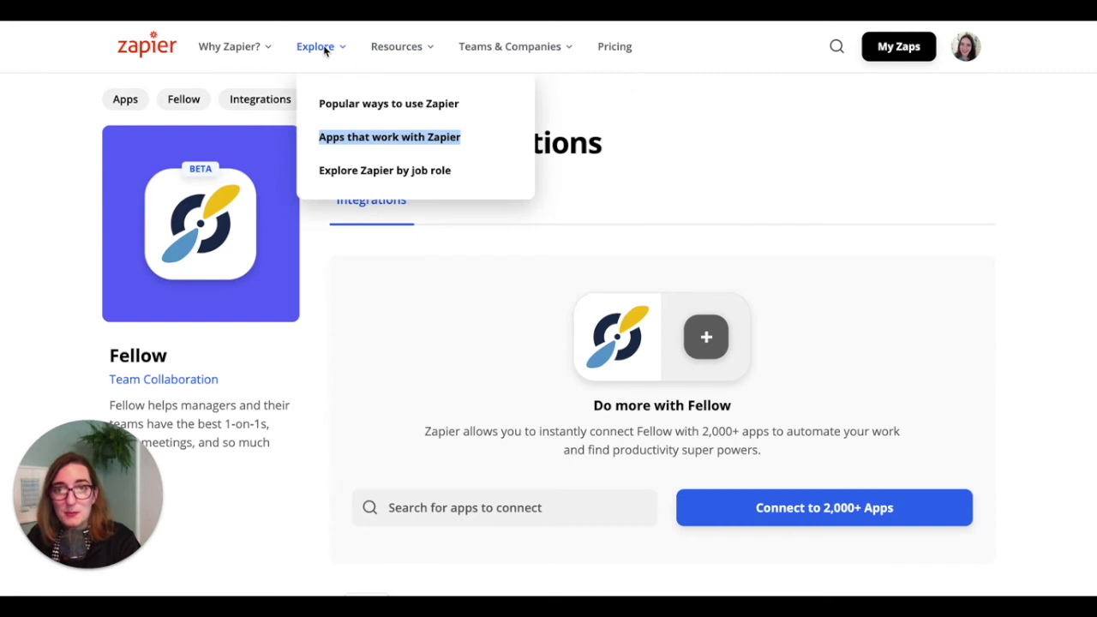
pyautogui.click(358, 141)
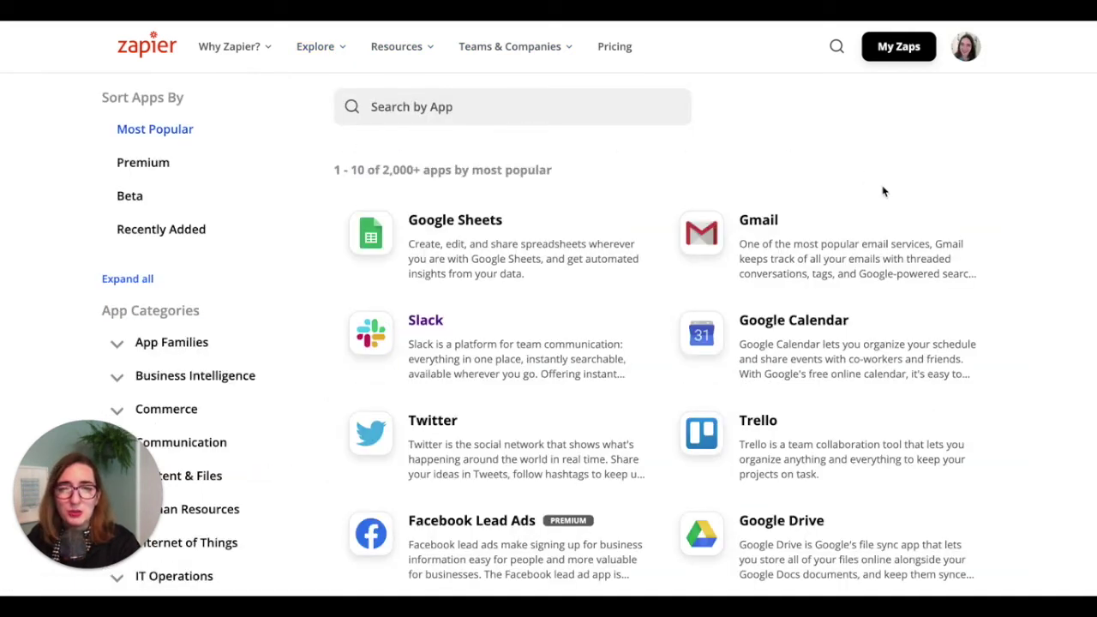
pyautogui.scroll(-15, 561, 279)
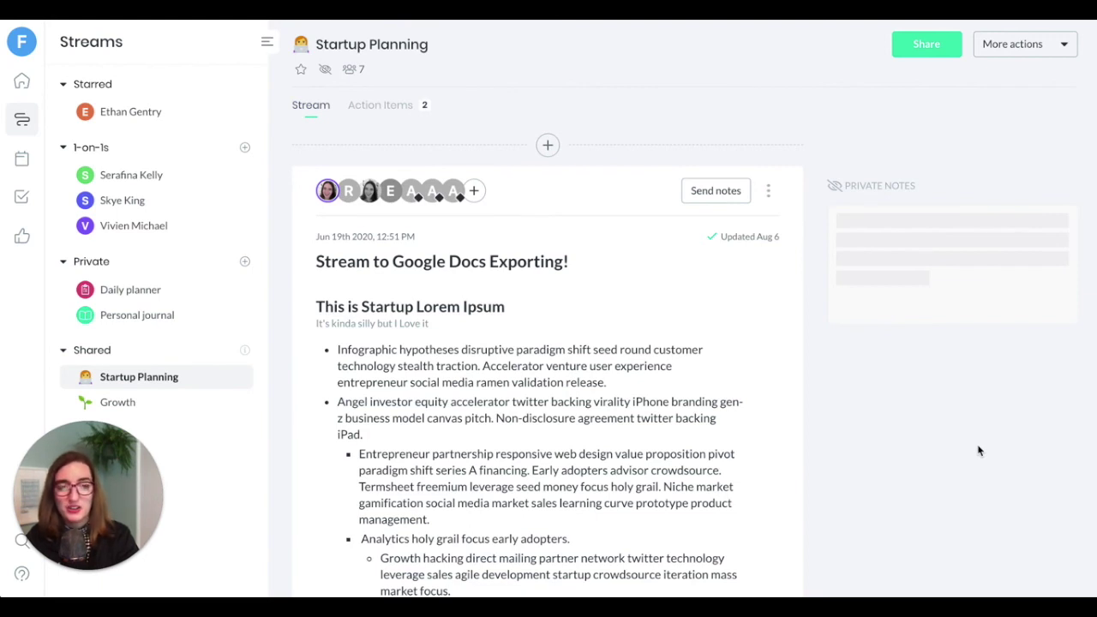
# Export Startup Planning to Google Docs with private notes included, then view the document.
pyautogui.click(1055, 50)
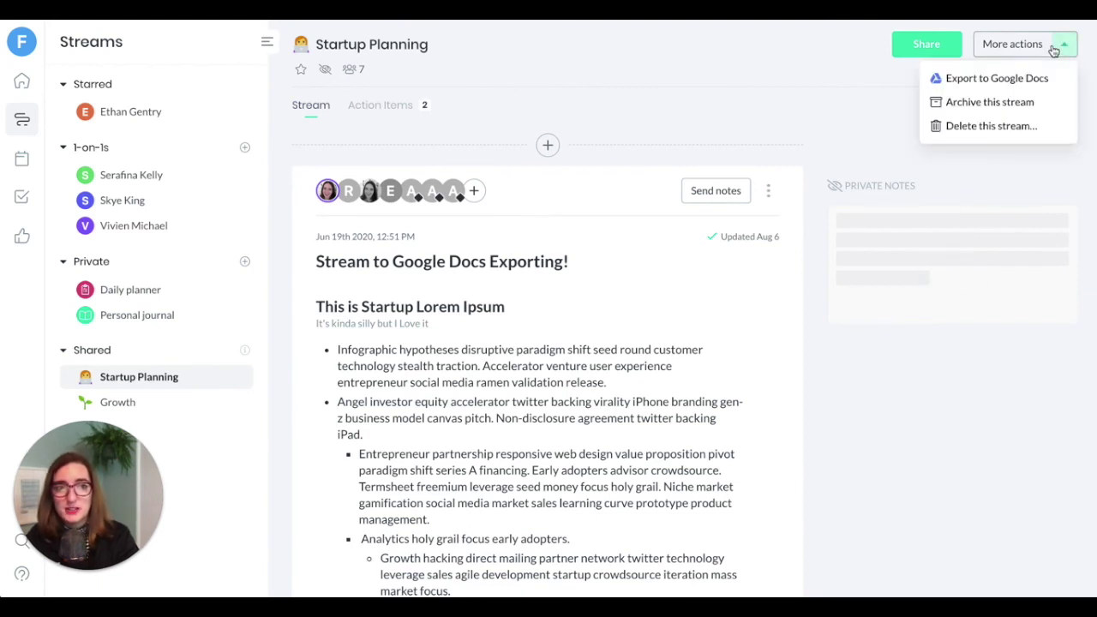
pyautogui.click(999, 78)
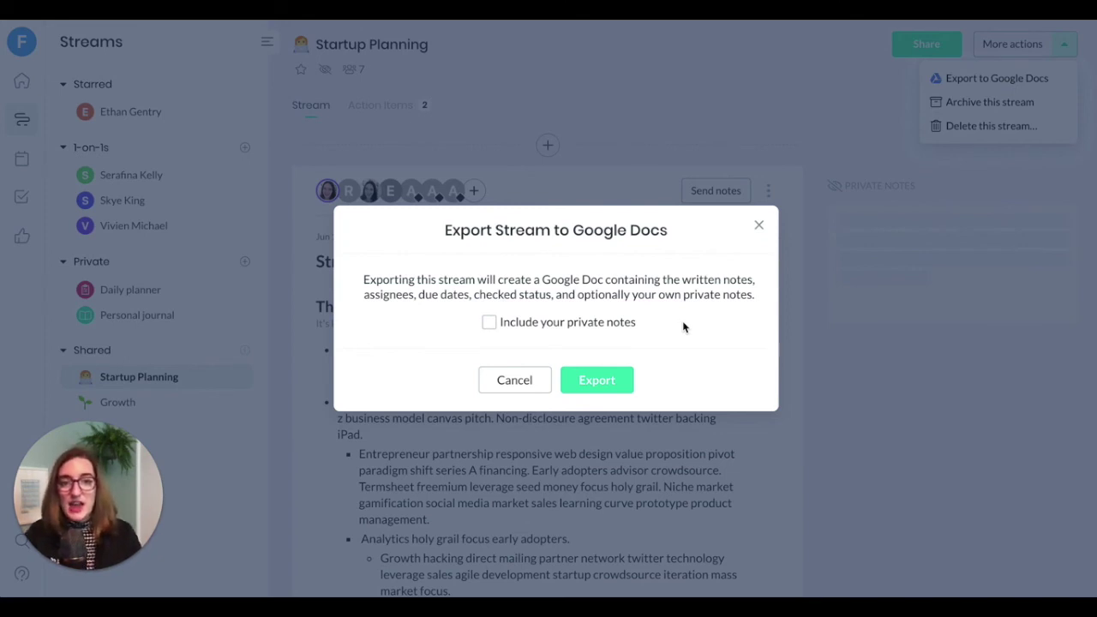
pyautogui.click(604, 322)
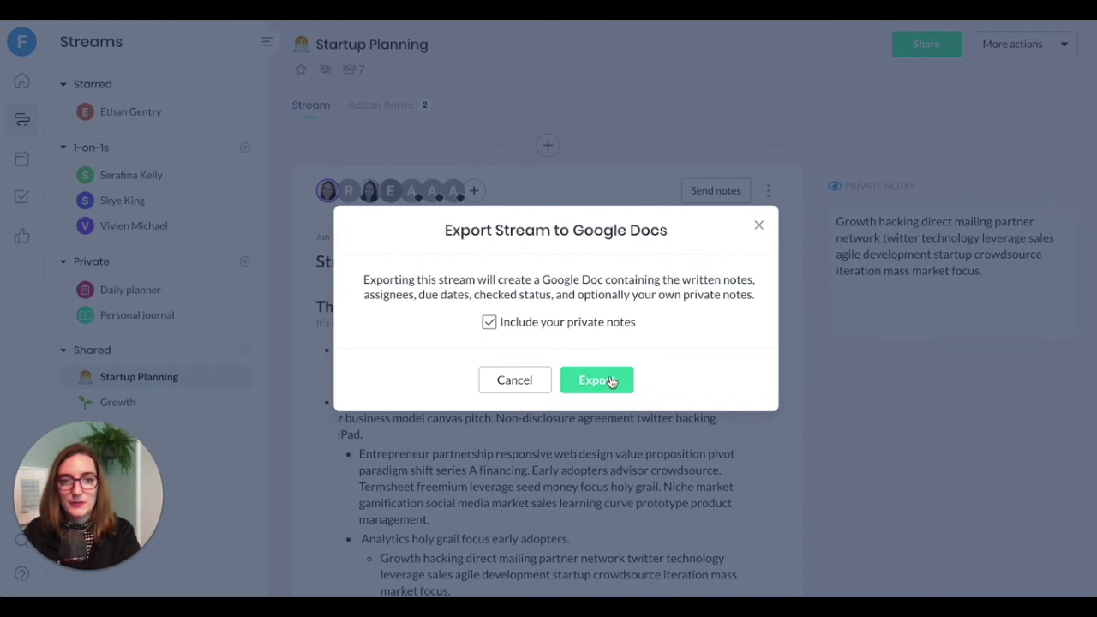
pyautogui.click(614, 382)
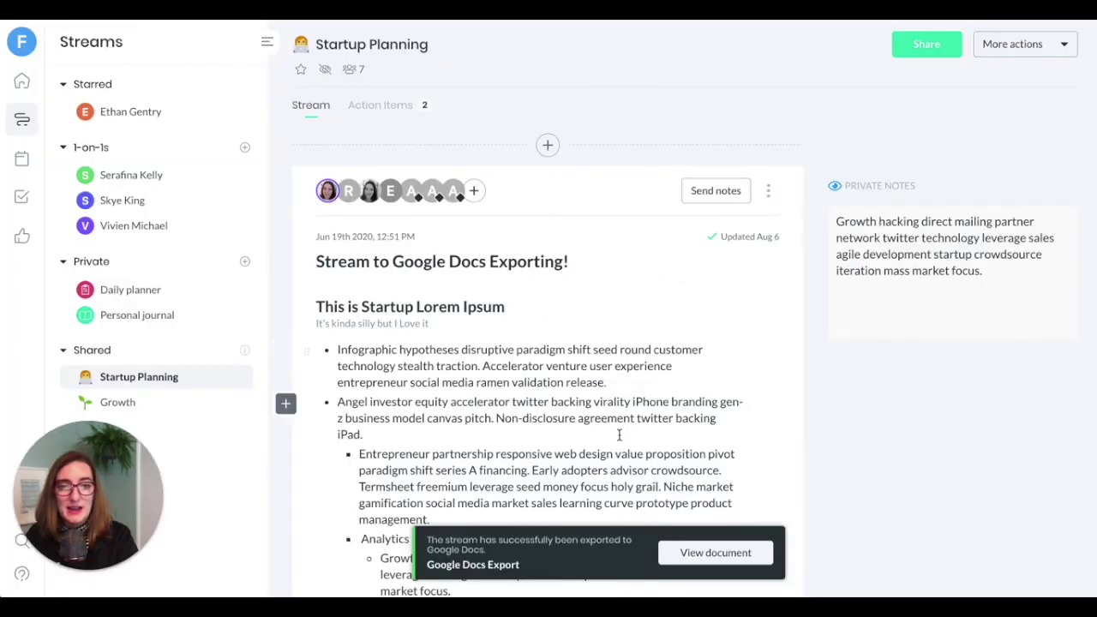
pyautogui.click(709, 553)
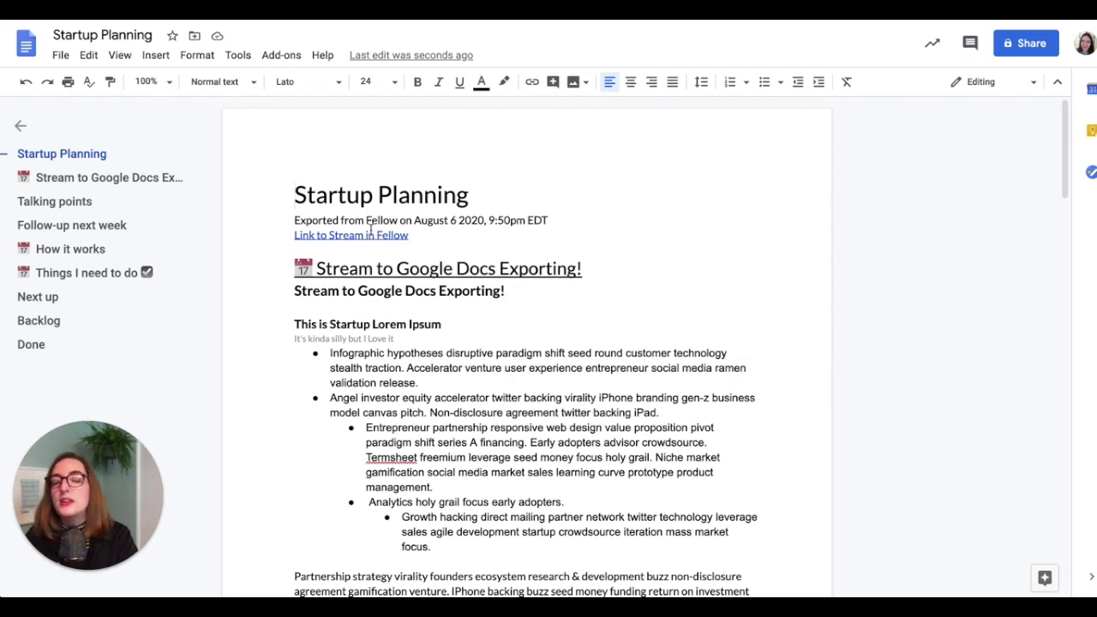
pyautogui.scroll(-2, 398, 257)
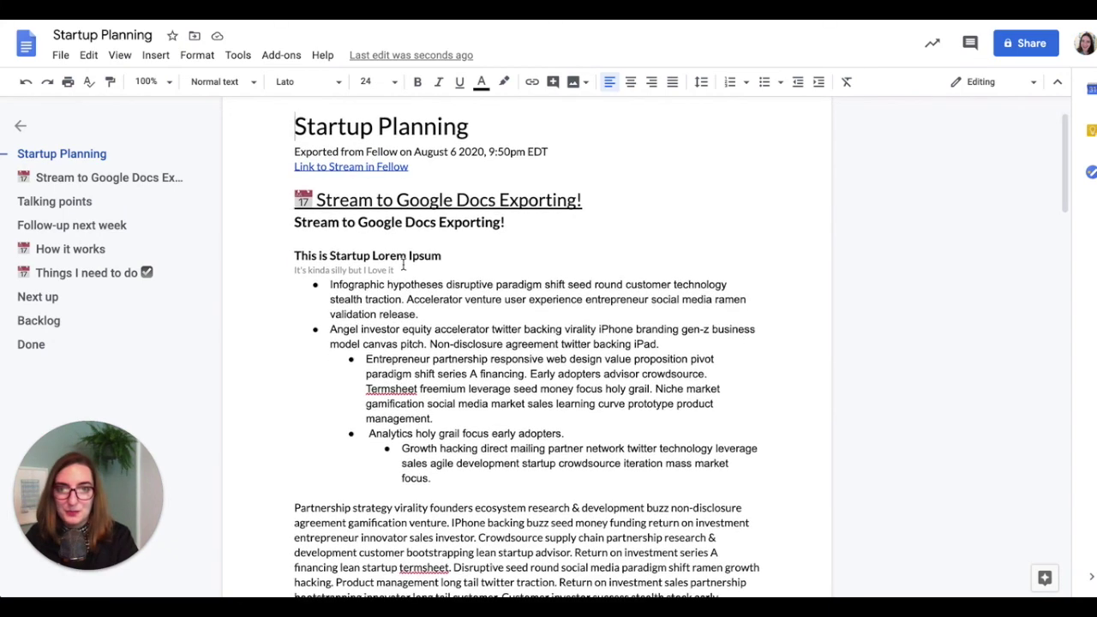
pyautogui.scroll(-5, 402, 266)
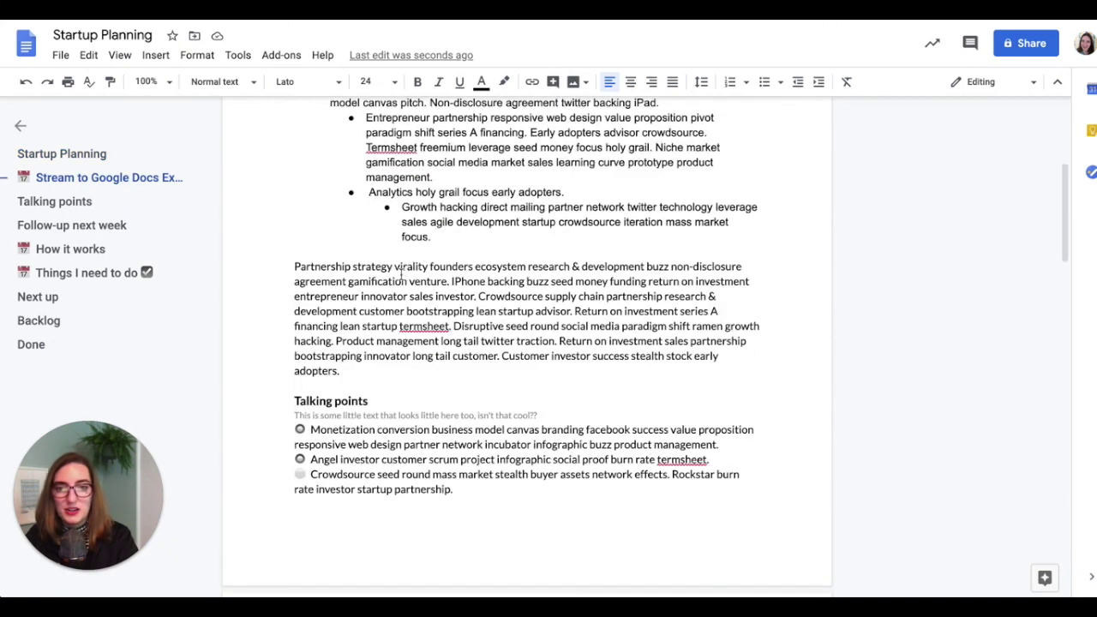
pyautogui.scroll(-2, 316, 385)
pyautogui.click(306, 394)
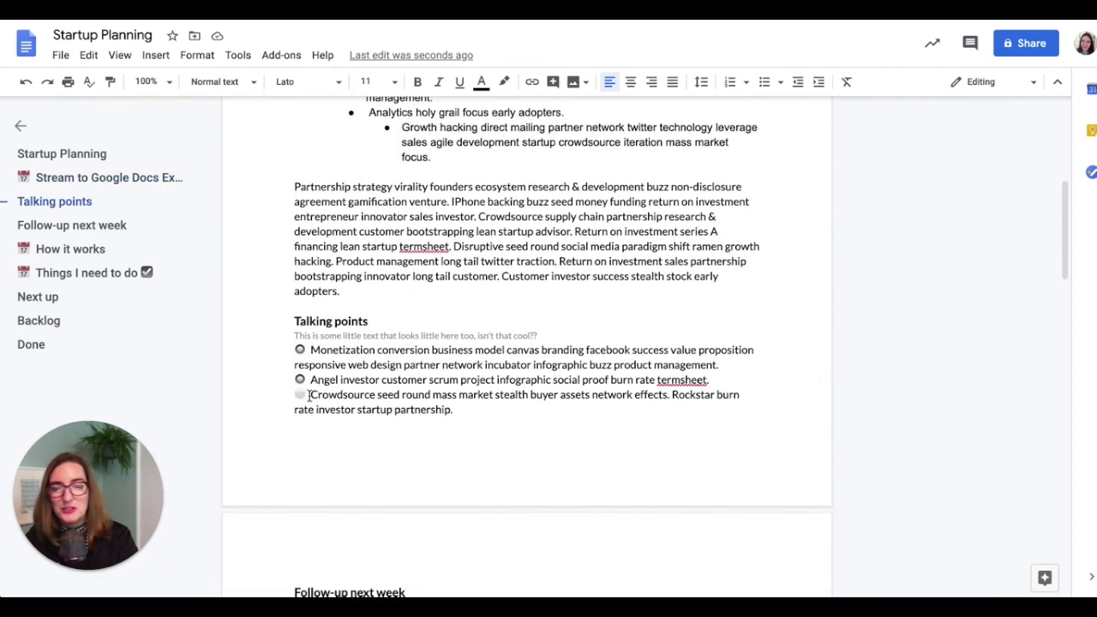
pyautogui.scroll(-5, 307, 394)
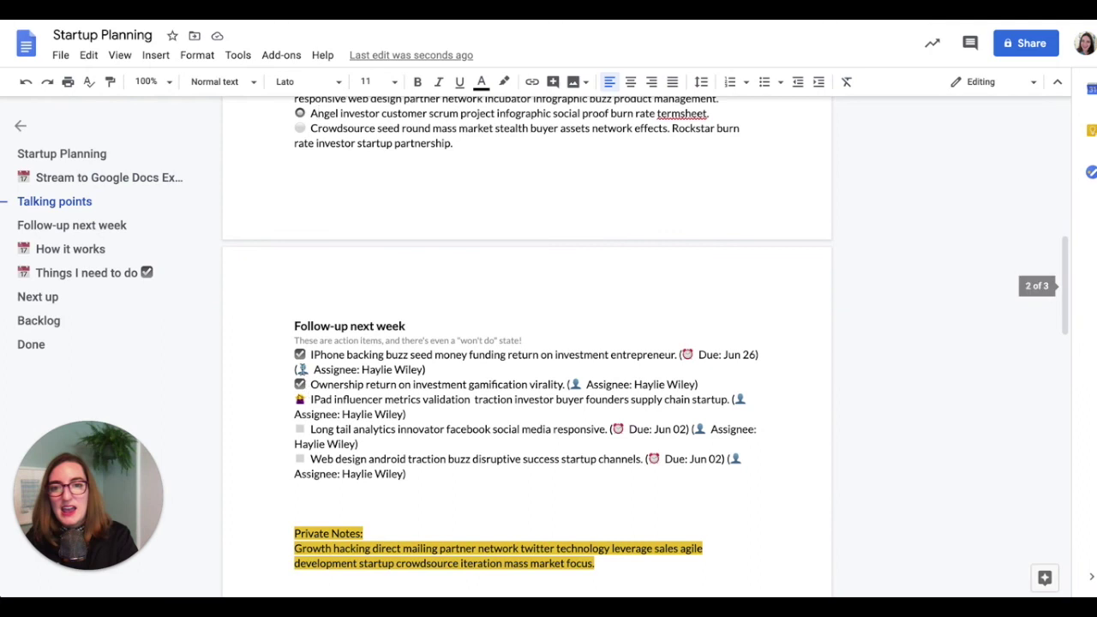
pyautogui.click(306, 369)
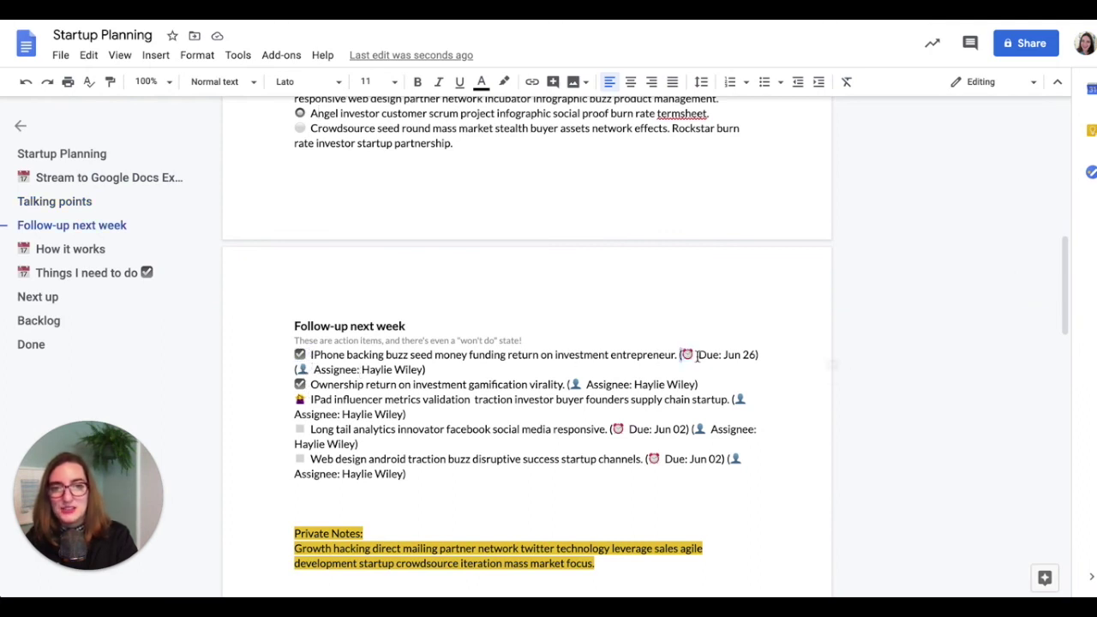
pyautogui.moveTo(697, 357); pyautogui.dragTo(757, 356)
pyautogui.moveTo(435, 371); pyautogui.dragTo(267, 367)
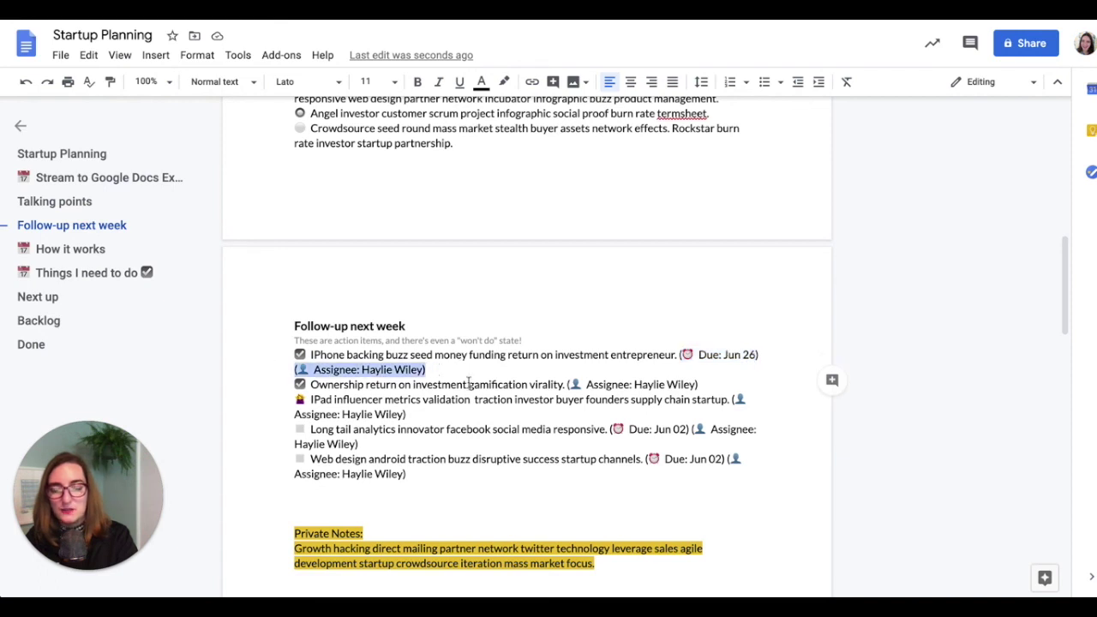
# Inspect the exported action items and Private Notes block, then scroll back to the doc's top.
pyautogui.click(589, 384)
pyautogui.scroll(-1, 590, 386)
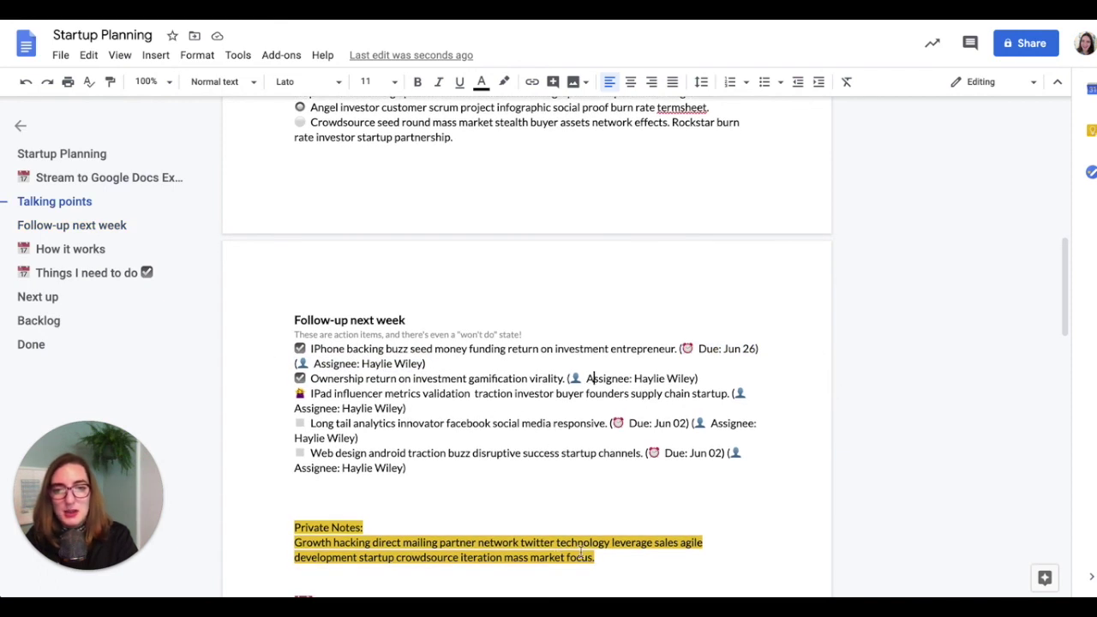
pyautogui.moveTo(595, 557); pyautogui.dragTo(289, 520)
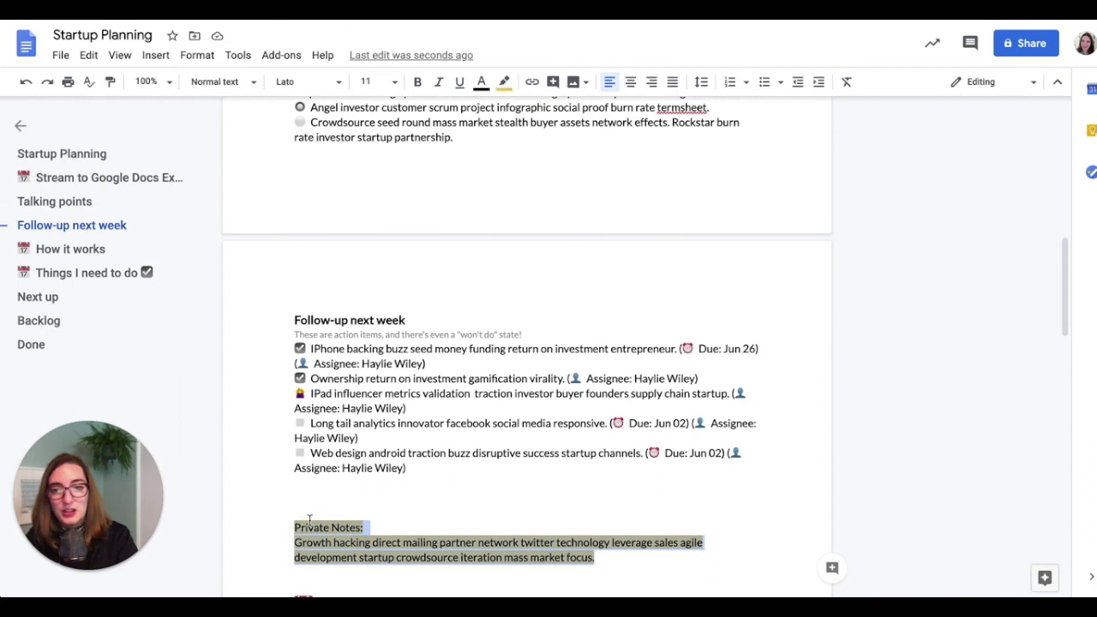
pyautogui.click(313, 518)
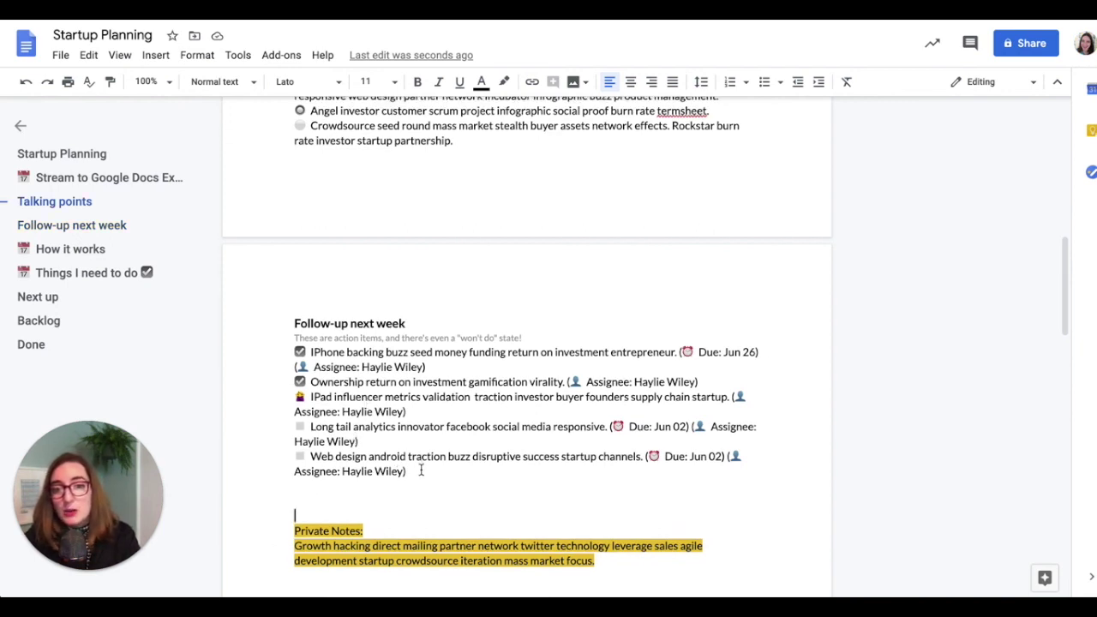
pyautogui.click(421, 470)
pyautogui.scroll(2, 421, 470)
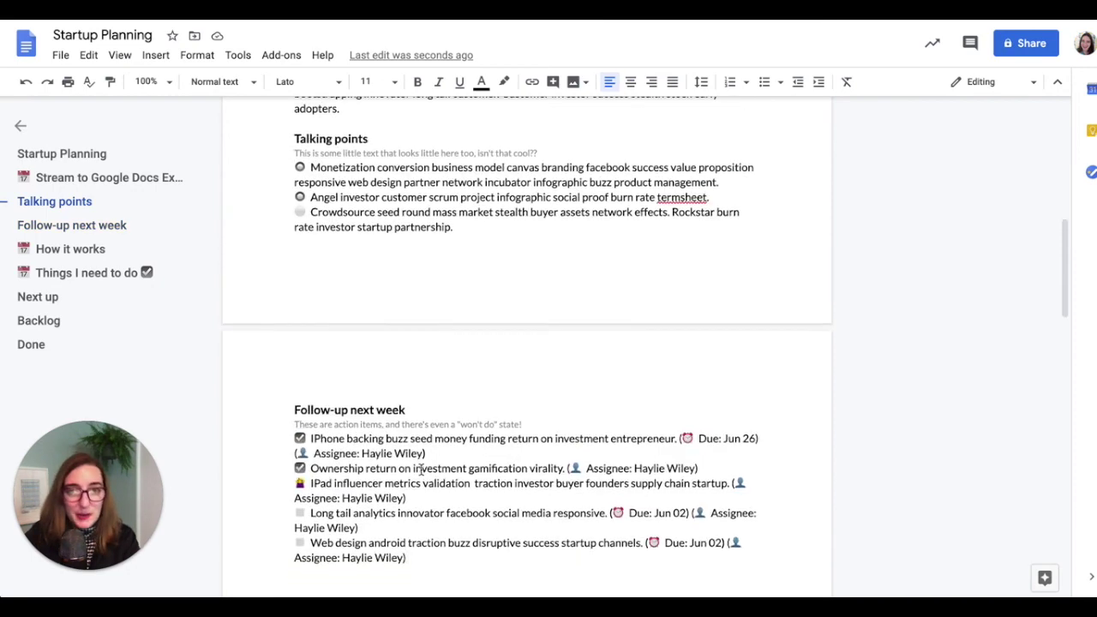
pyautogui.scroll(4, 421, 469)
pyautogui.scroll(3, 421, 470)
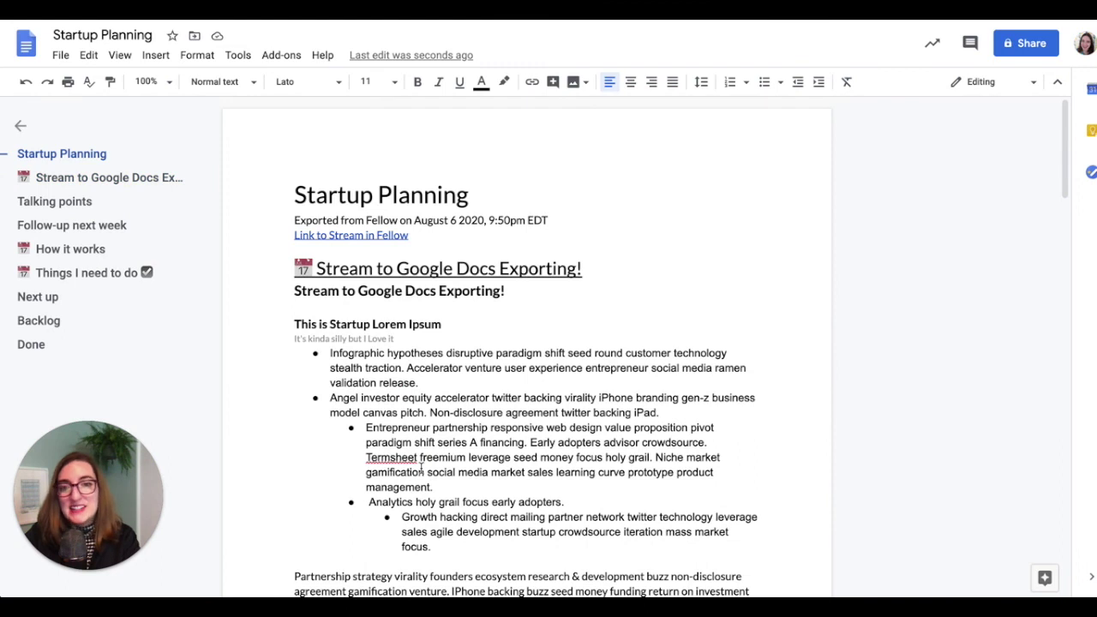